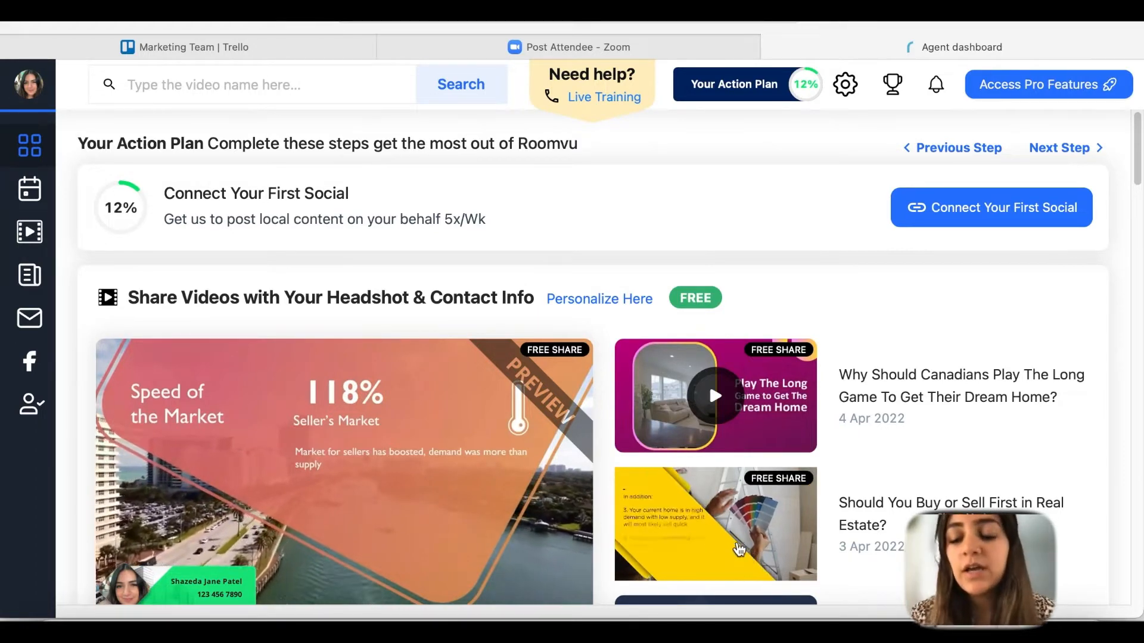
Open the Facebook Ads campaign setup, look through its preview and location and budget stages, and return to choosing an ad.
{"action": "mouse_move", "coordinate": [194, 365]}
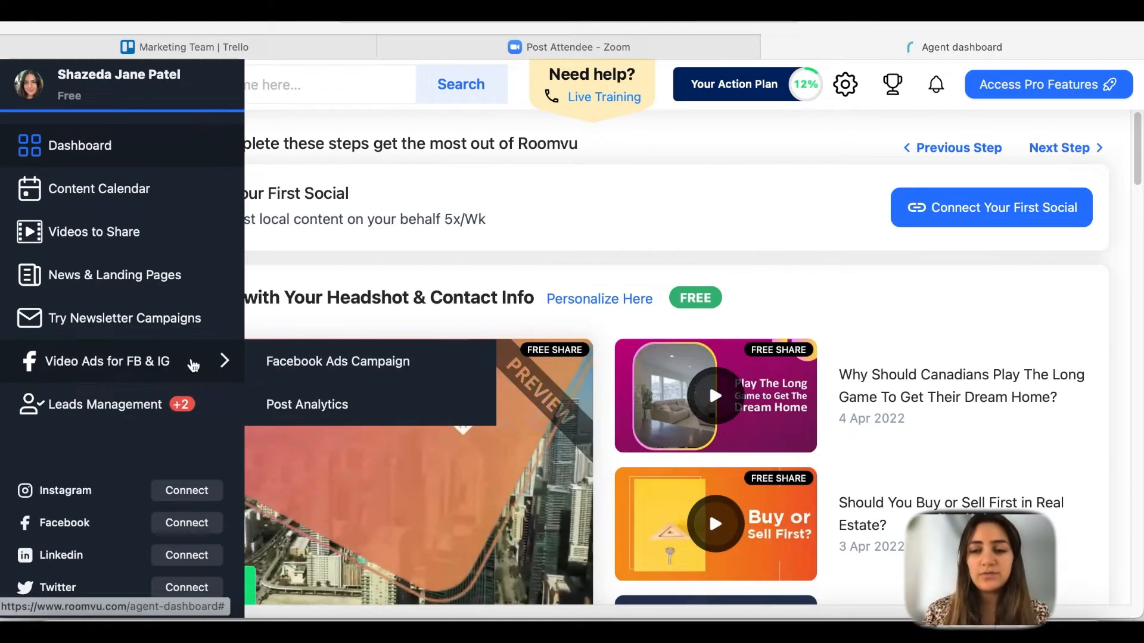
{"action": "left_click", "coordinate": [365, 362]}
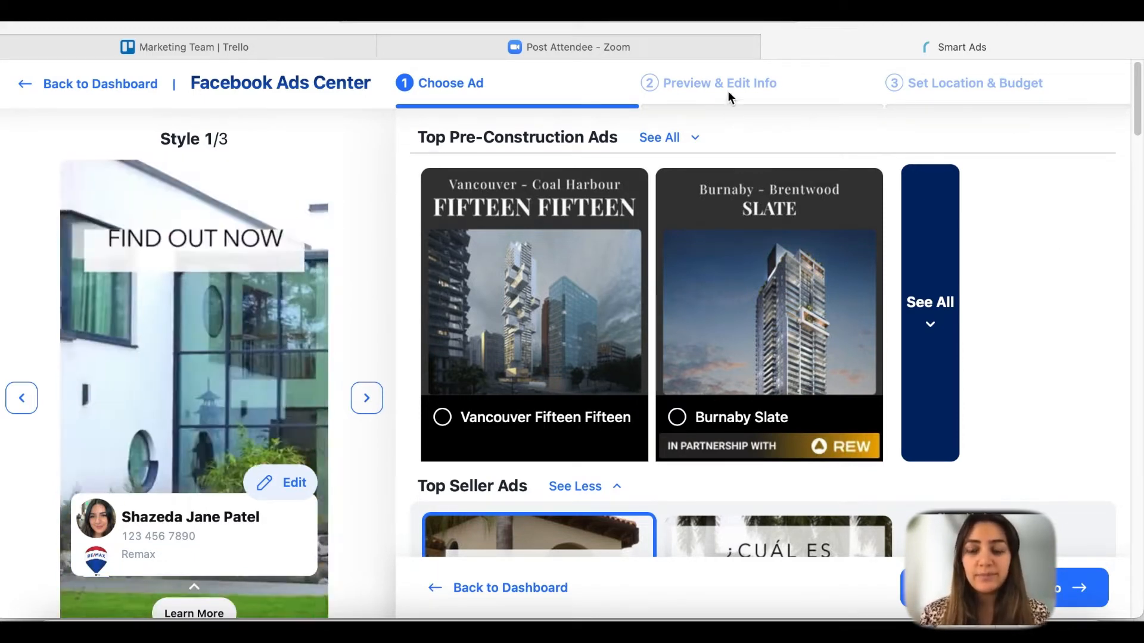
{"action": "left_click", "coordinate": [728, 89]}
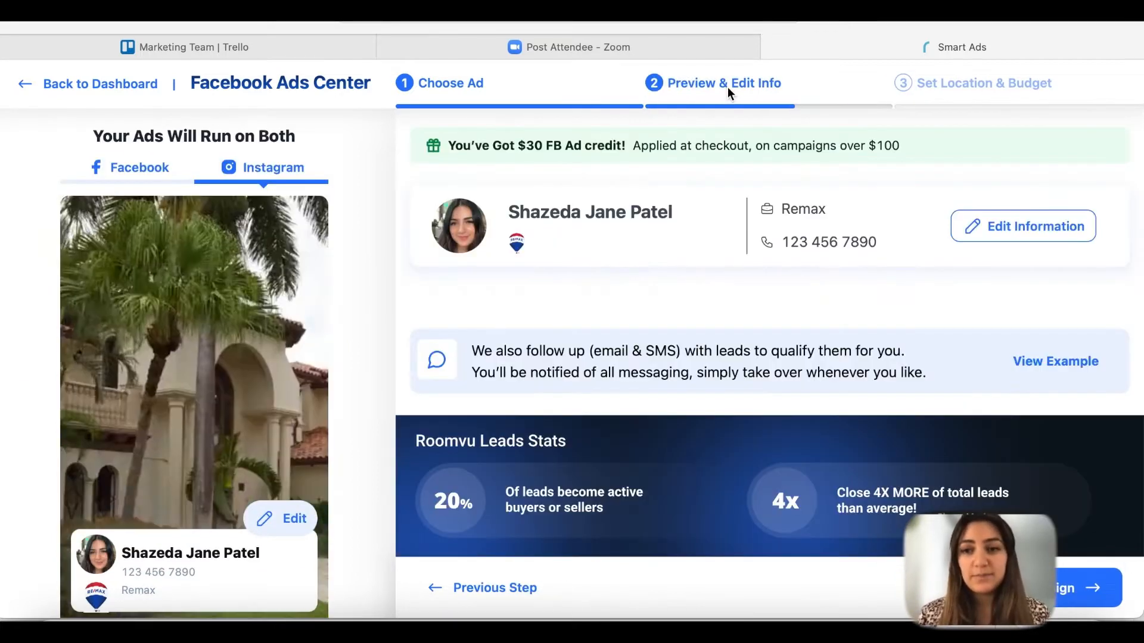
{"action": "left_click", "coordinate": [996, 90]}
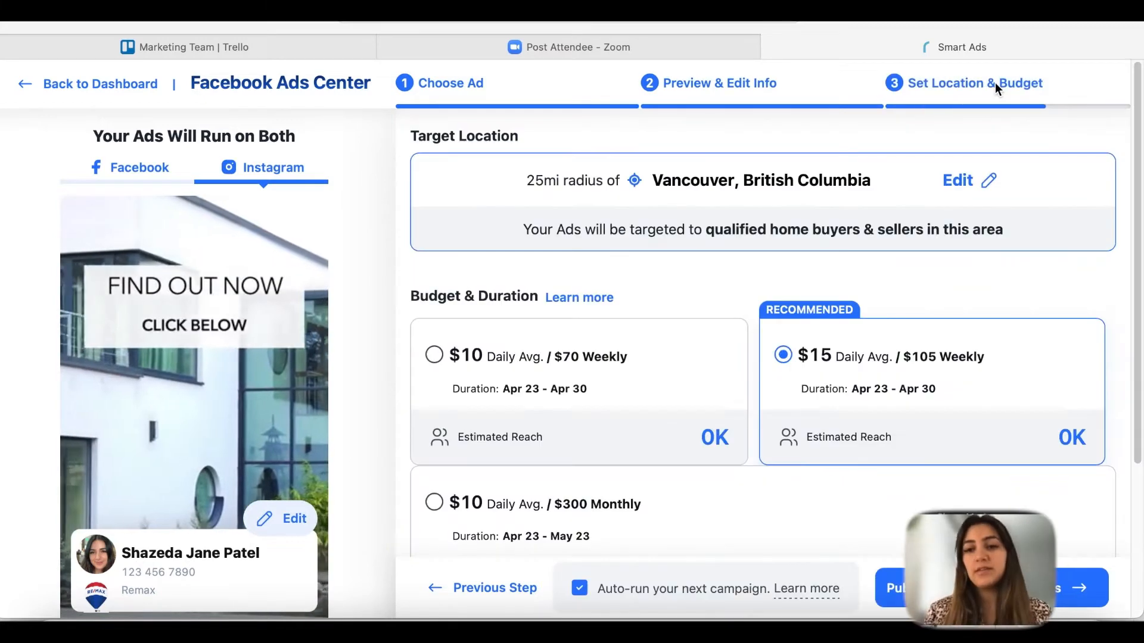
{"action": "left_click", "coordinate": [444, 93]}
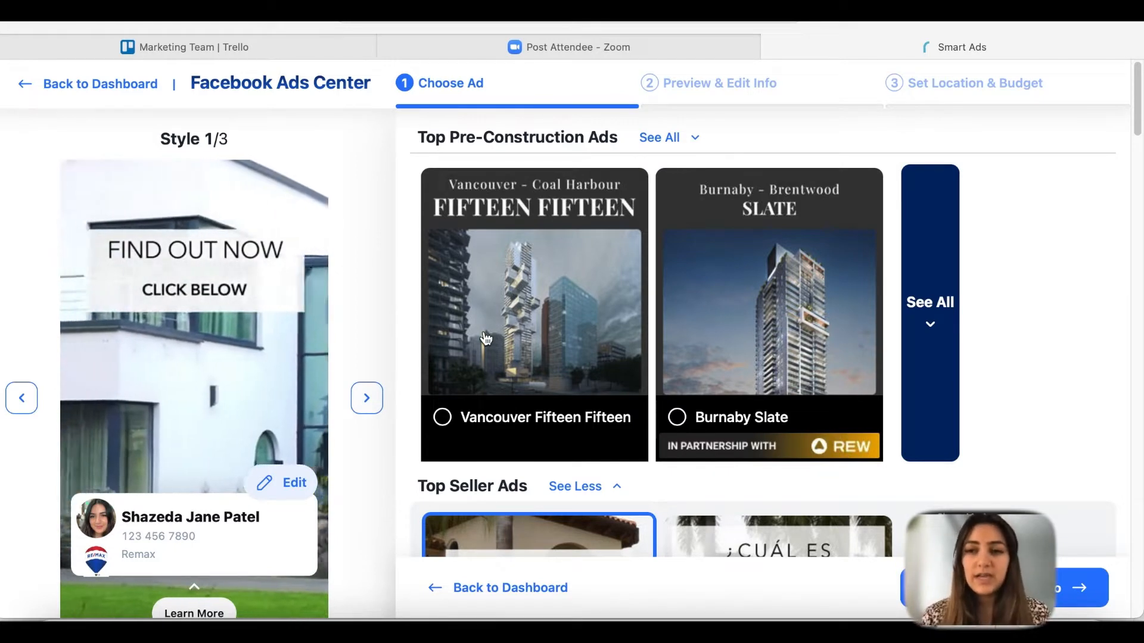
Preview the Vancouver Fifteen Fifteen and Burnaby Slate pre-construction ads.
{"action": "left_click", "coordinate": [539, 328]}
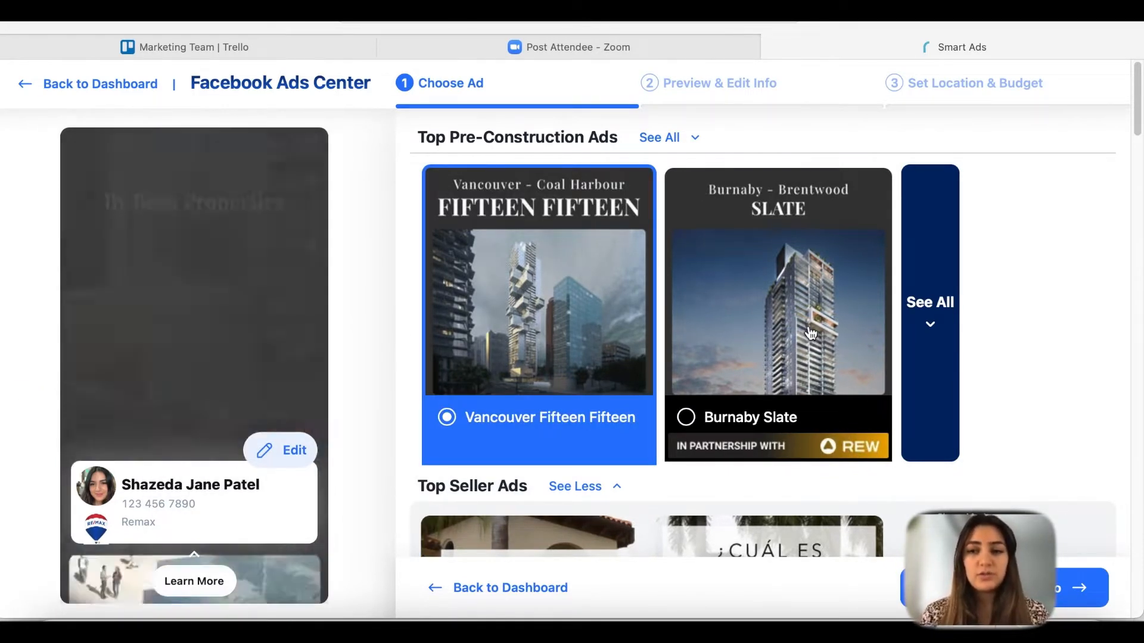
{"action": "left_click", "coordinate": [782, 373]}
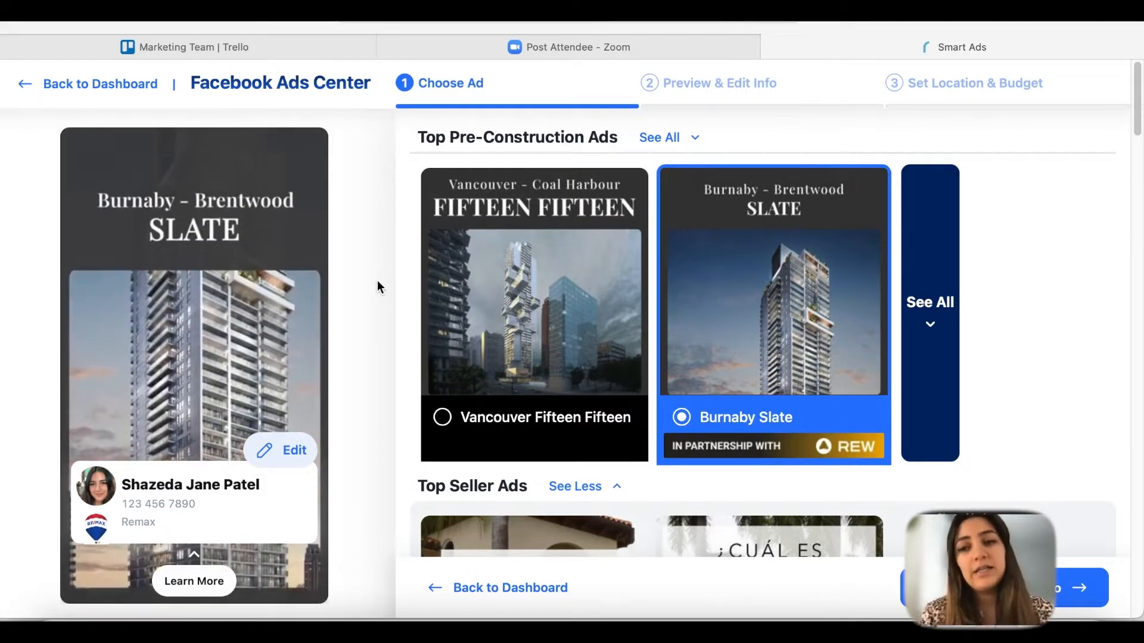
Look through the Top Seller Ads, including the home worth and neighbouring home sold designs.
{"action": "scroll", "coordinate": [971, 325], "scroll_direction": "down", "scroll_amount": 3}
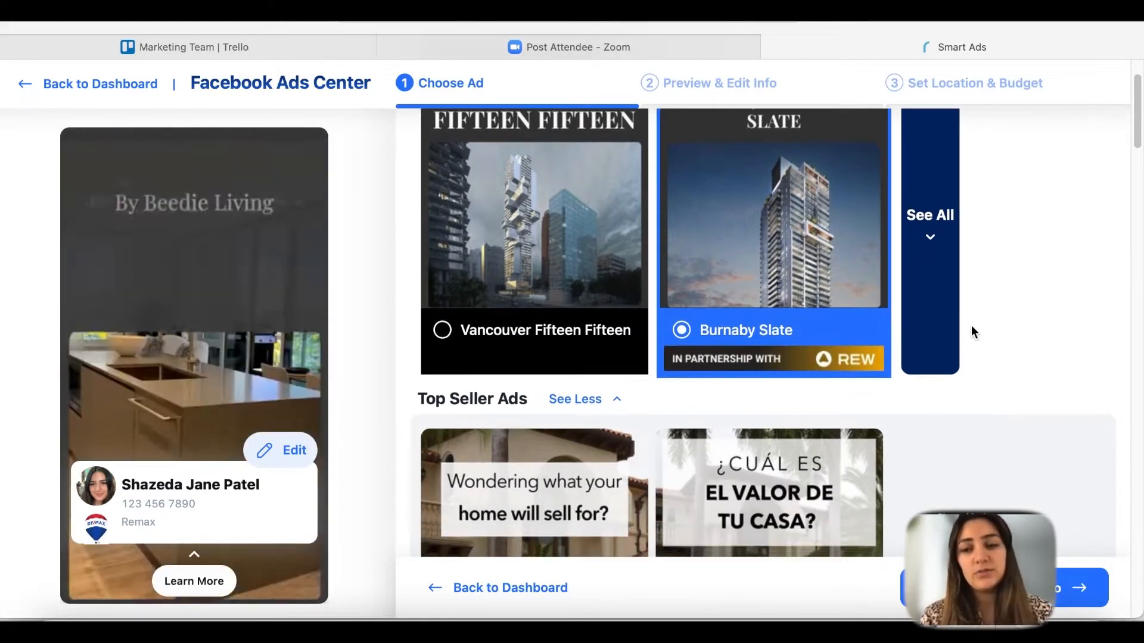
{"action": "scroll", "coordinate": [933, 410], "scroll_direction": "down", "scroll_amount": 2}
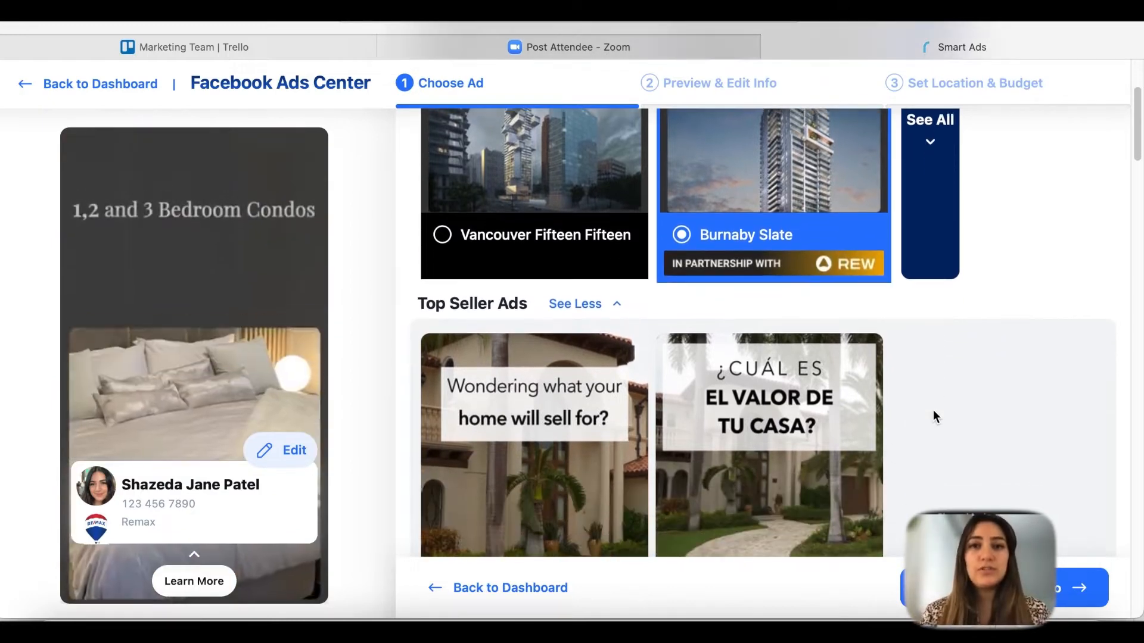
{"action": "scroll", "coordinate": [933, 410], "scroll_direction": "down", "scroll_amount": 2}
{"action": "scroll", "coordinate": [933, 409], "scroll_direction": "down", "scroll_amount": 3}
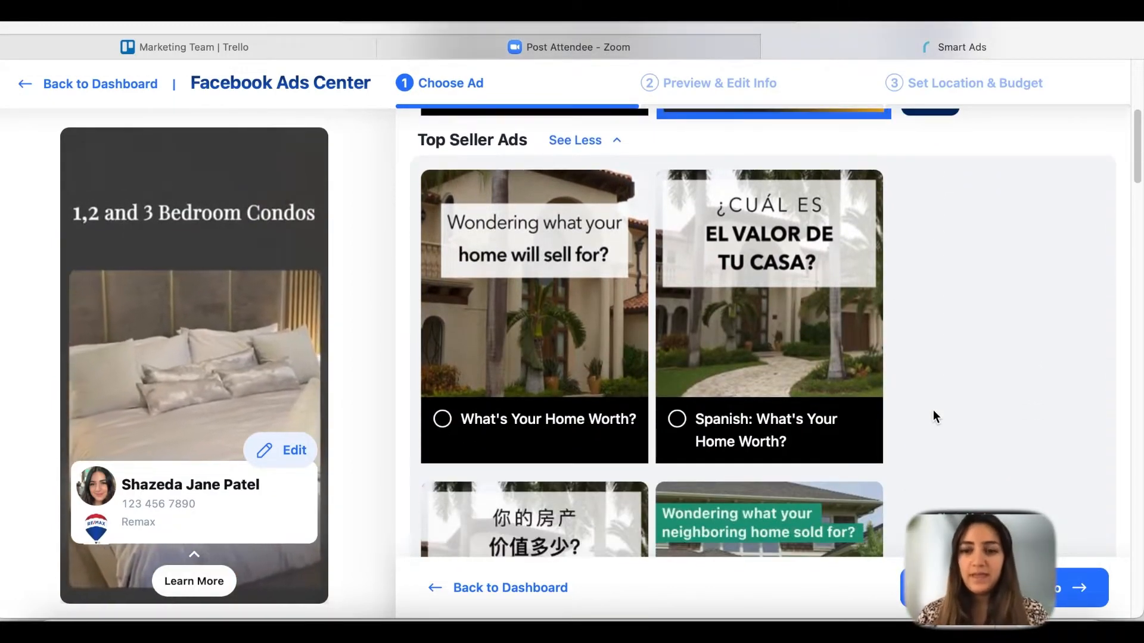
{"action": "scroll", "coordinate": [933, 410], "scroll_direction": "up", "scroll_amount": 1}
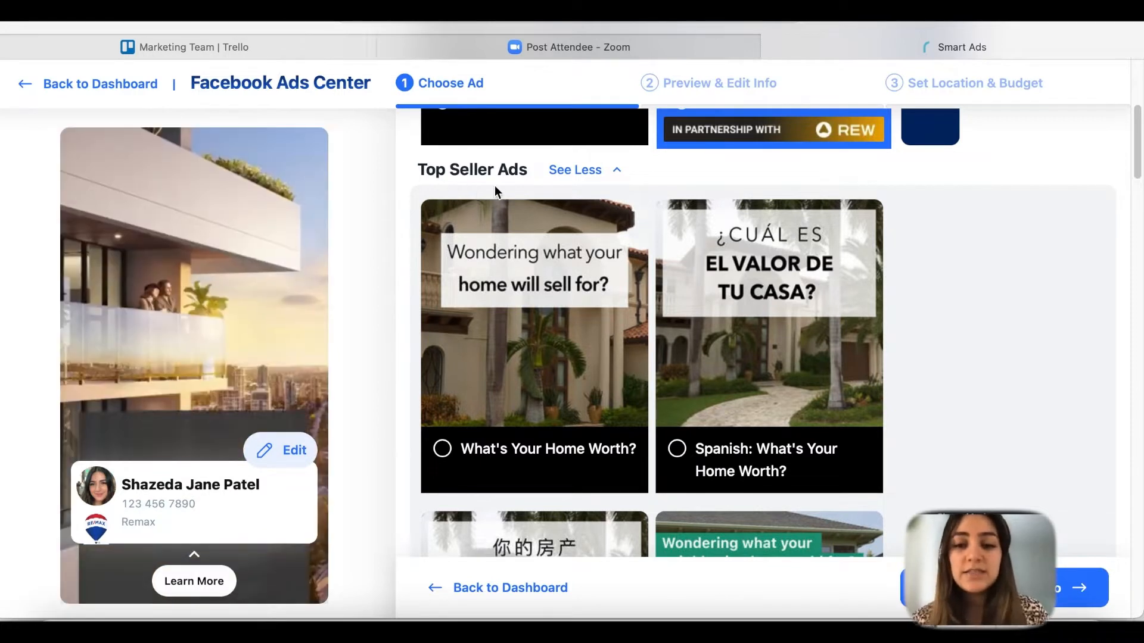
{"action": "scroll", "coordinate": [912, 388], "scroll_direction": "down", "scroll_amount": 2}
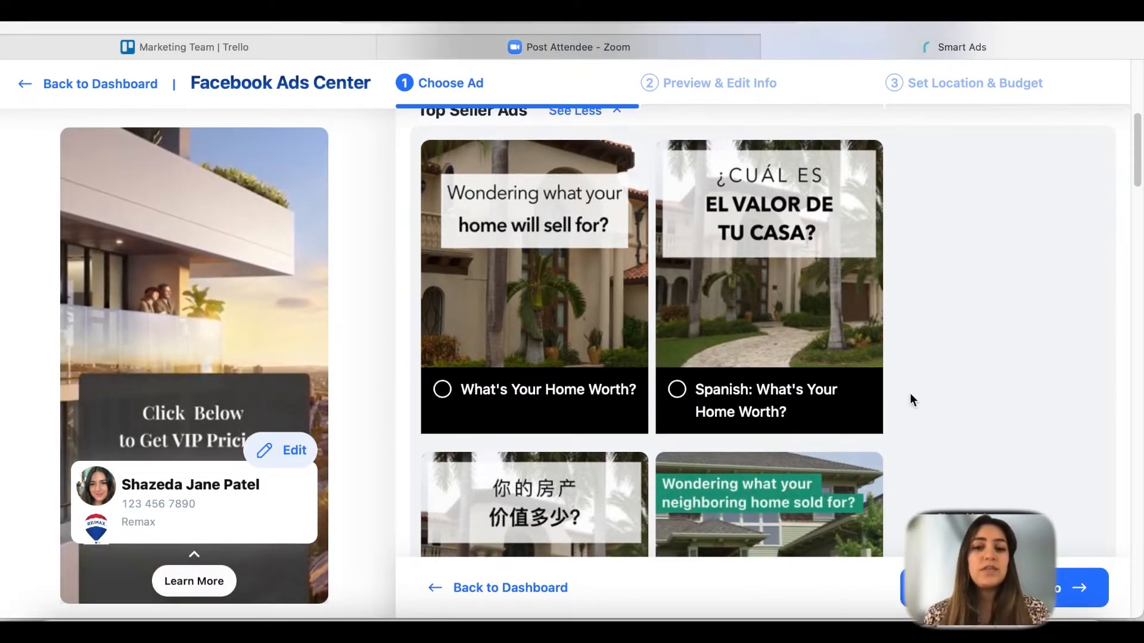
{"action": "scroll", "coordinate": [911, 396], "scroll_direction": "down", "scroll_amount": 5}
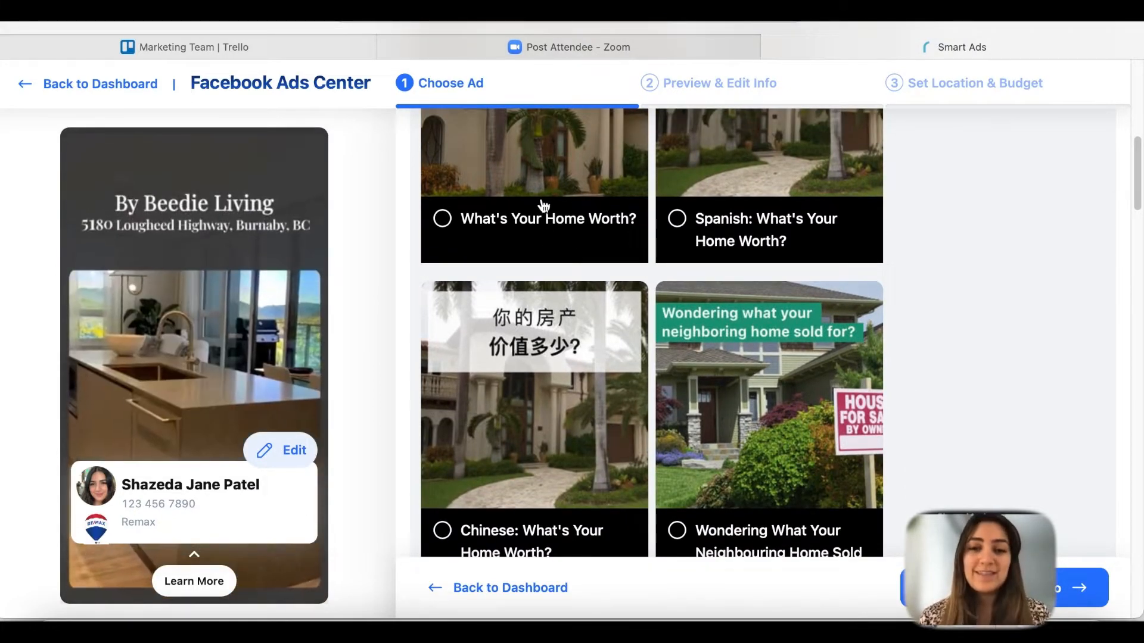
{"action": "scroll", "coordinate": [737, 511], "scroll_direction": "down", "scroll_amount": 1}
{"action": "scroll", "coordinate": [737, 511], "scroll_direction": "down", "scroll_amount": 1}
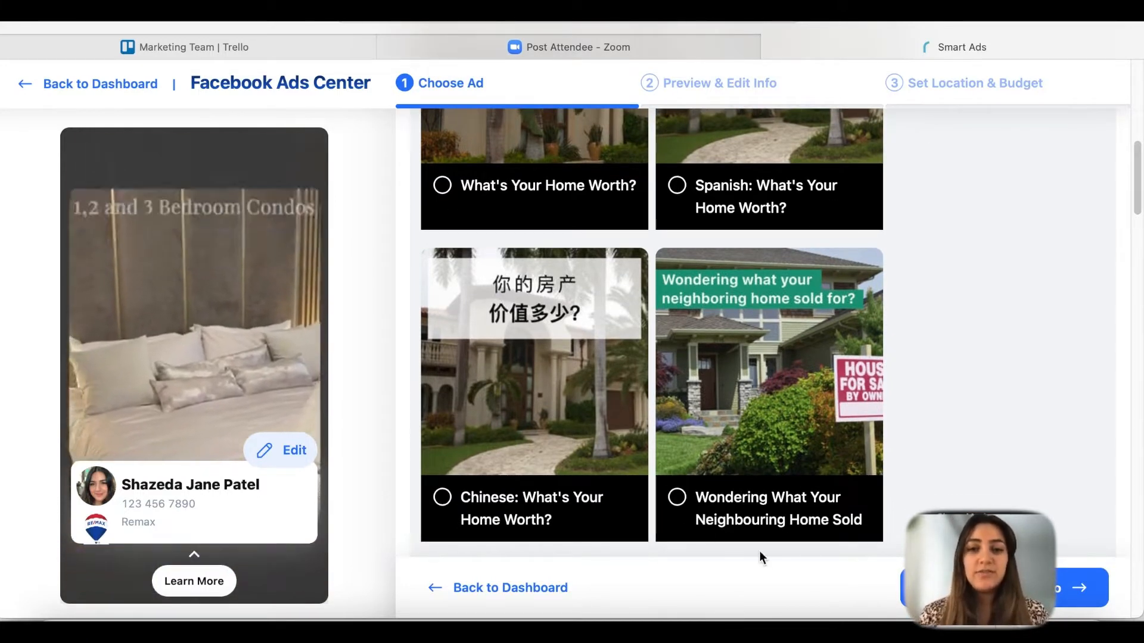
{"action": "scroll", "coordinate": [955, 287], "scroll_direction": "up", "scroll_amount": 2}
{"action": "scroll", "coordinate": [955, 283], "scroll_direction": "up", "scroll_amount": 3}
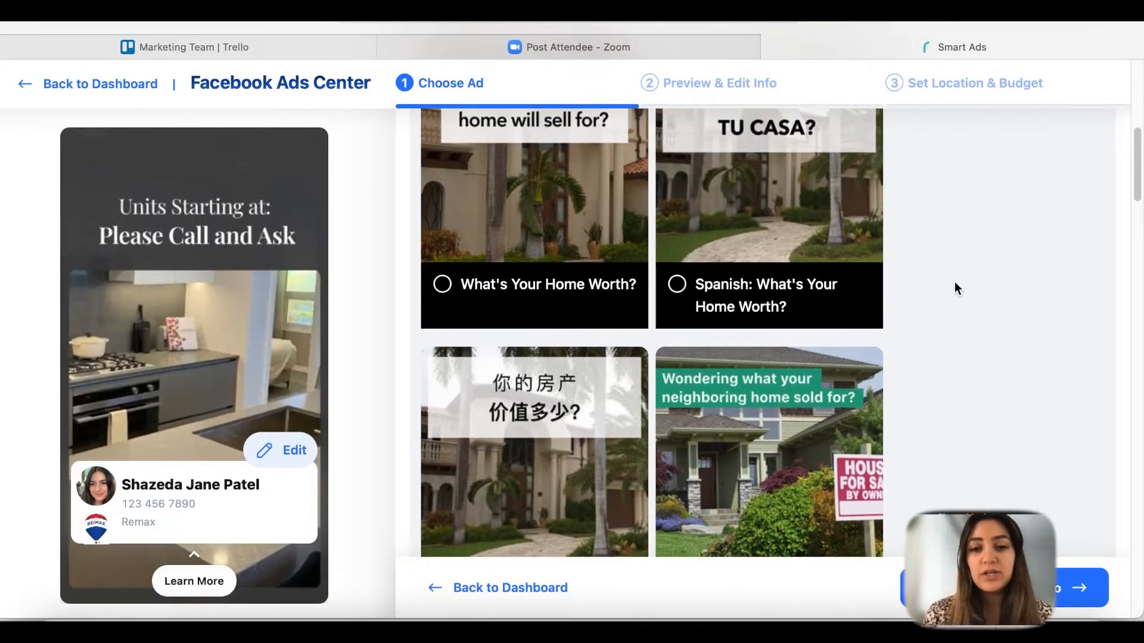
Preview the Spanish version of the What's Your Home Worth? seller ad.
{"action": "left_click", "coordinate": [753, 285]}
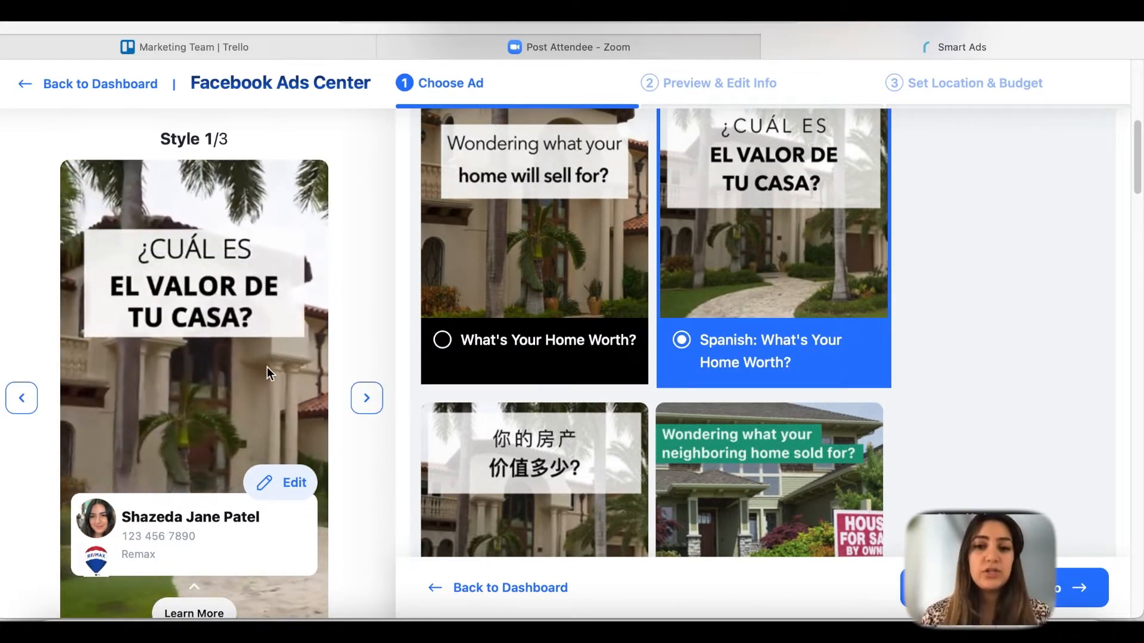
{"action": "scroll", "coordinate": [501, 423], "scroll_direction": "down", "scroll_amount": 3}
{"action": "scroll", "coordinate": [499, 422], "scroll_direction": "down", "scroll_amount": 3}
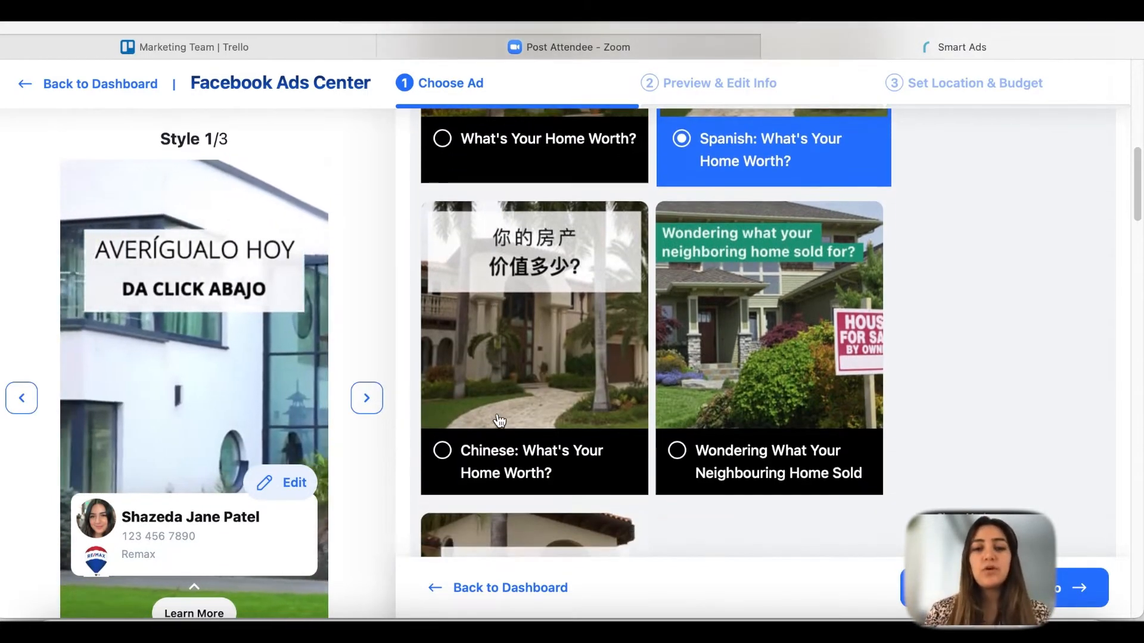
Choose the Get A List of Best Homes Under $X buyer ad, set its price to 3000000, and recheck the saved price.
{"action": "left_click", "coordinate": [528, 334]}
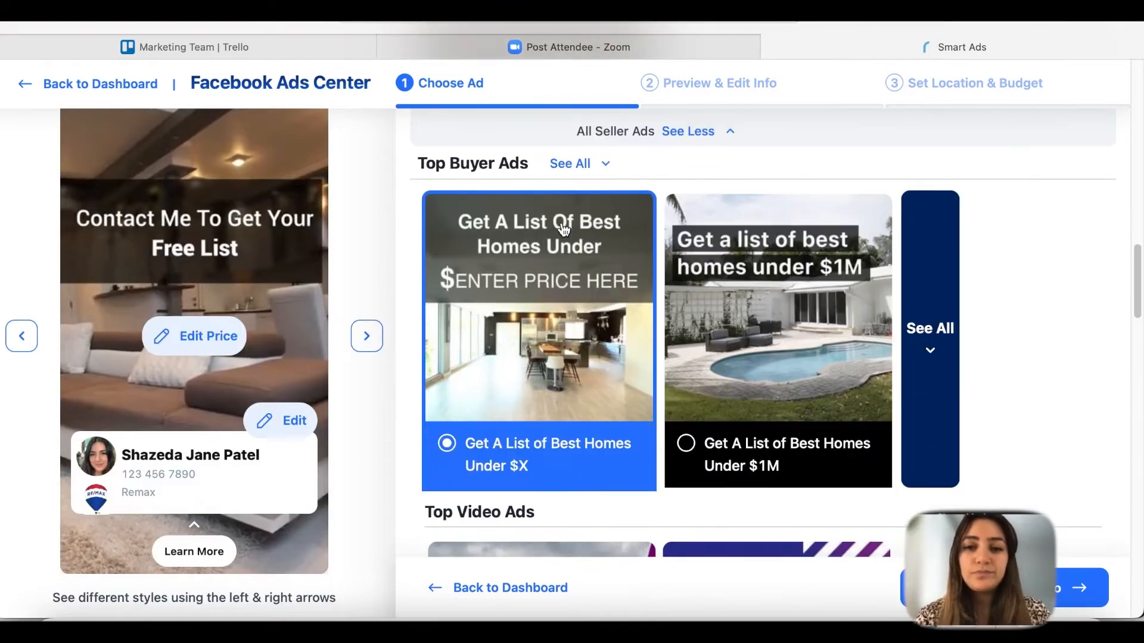
{"action": "scroll", "coordinate": [544, 296], "scroll_direction": "down", "scroll_amount": 1}
{"action": "left_click", "coordinate": [544, 296]}
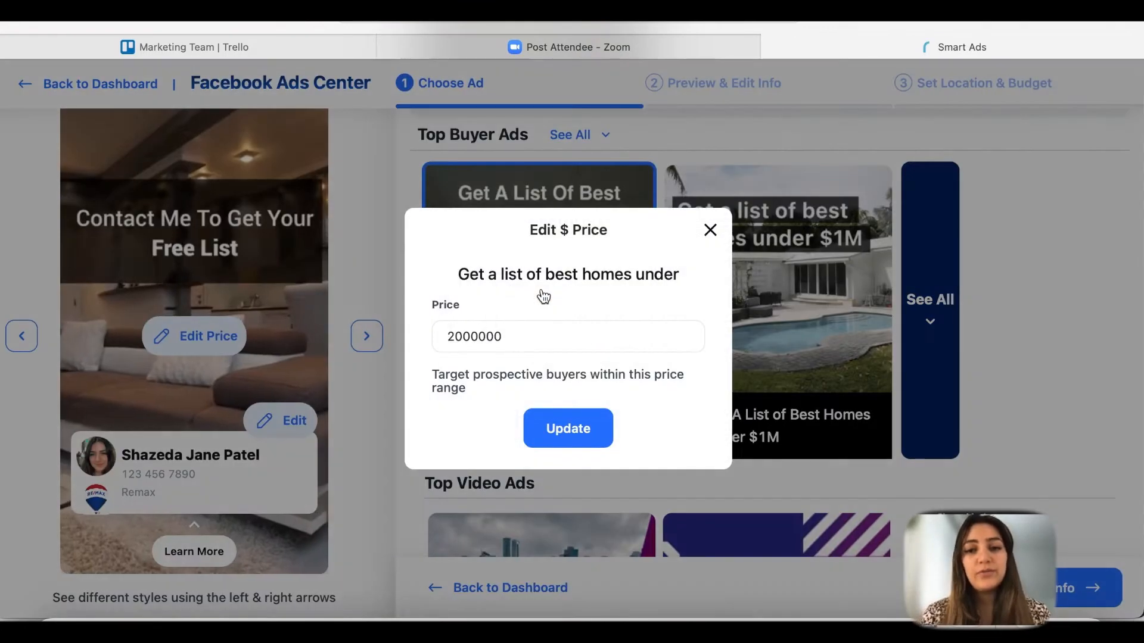
{"action": "key", "text": "BackSpace"}
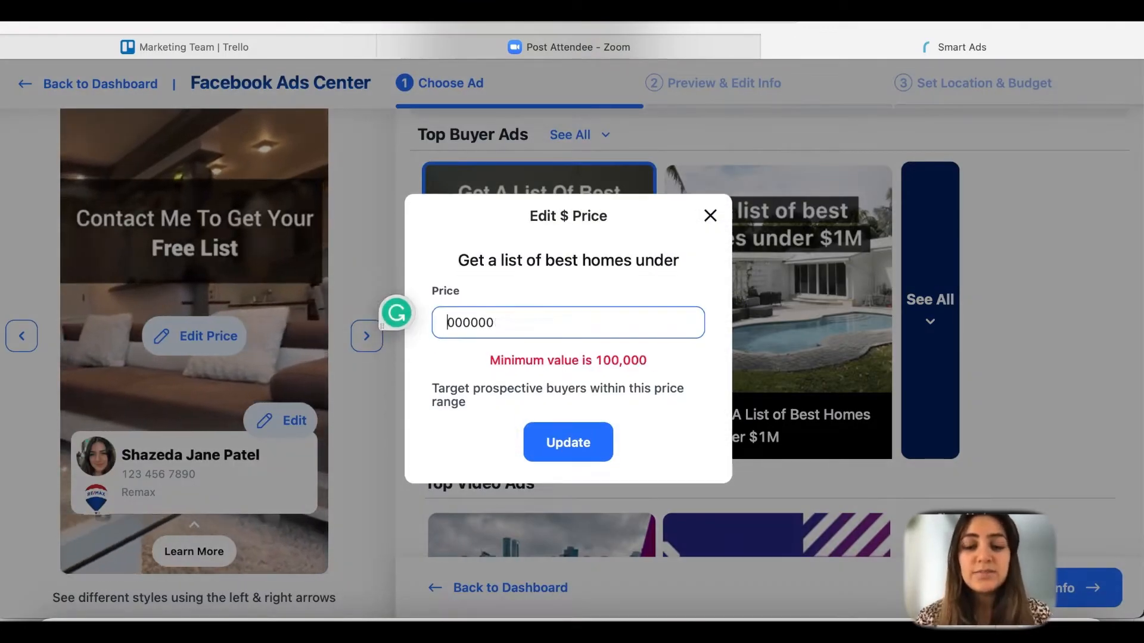
{"action": "type", "text": "3"}
{"action": "left_click", "coordinate": [557, 430]}
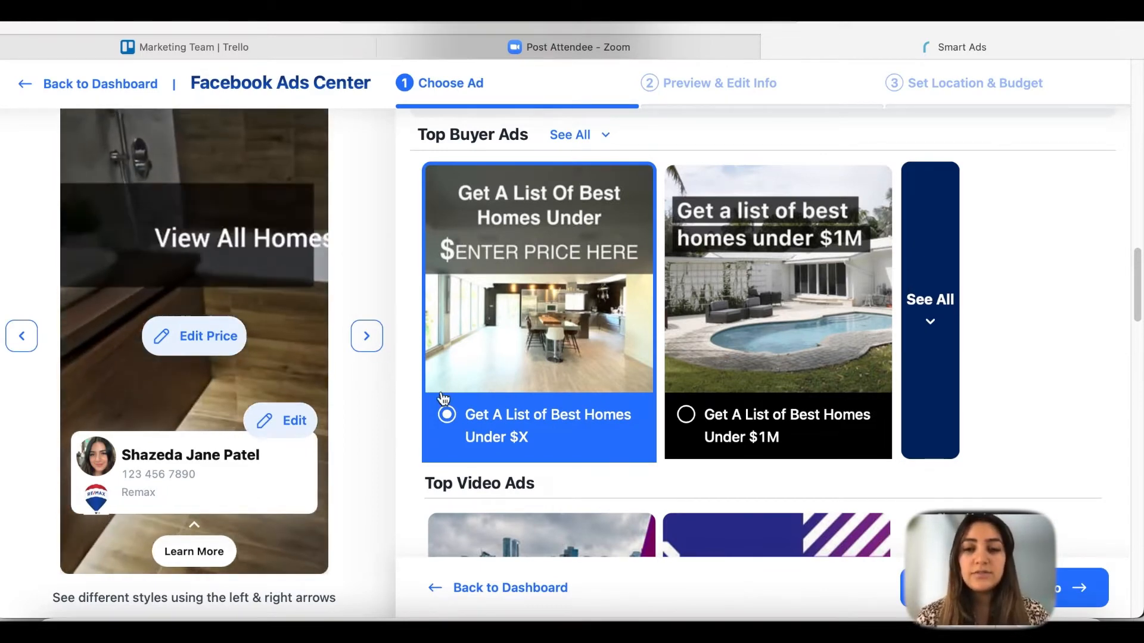
{"action": "left_click", "coordinate": [208, 340]}
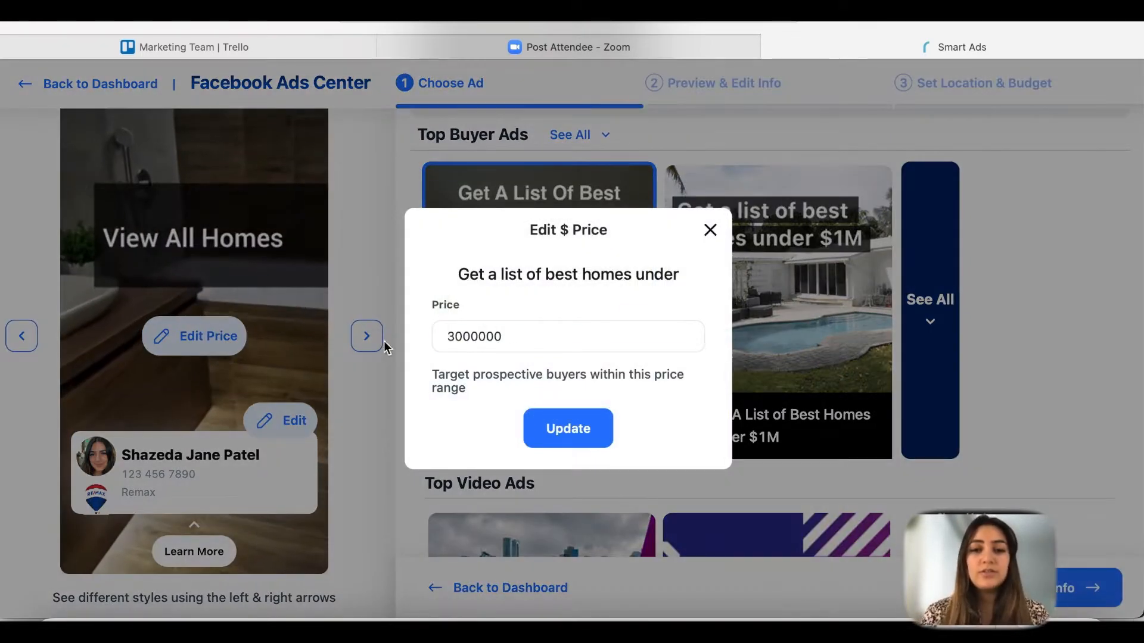
{"action": "left_click", "coordinate": [710, 228]}
Preview the BC's Hot Housing Market ad among the Top Video Ads.
{"action": "scroll", "coordinate": [596, 374], "scroll_direction": "down", "scroll_amount": 1}
{"action": "scroll", "coordinate": [597, 374], "scroll_direction": "down", "scroll_amount": 7}
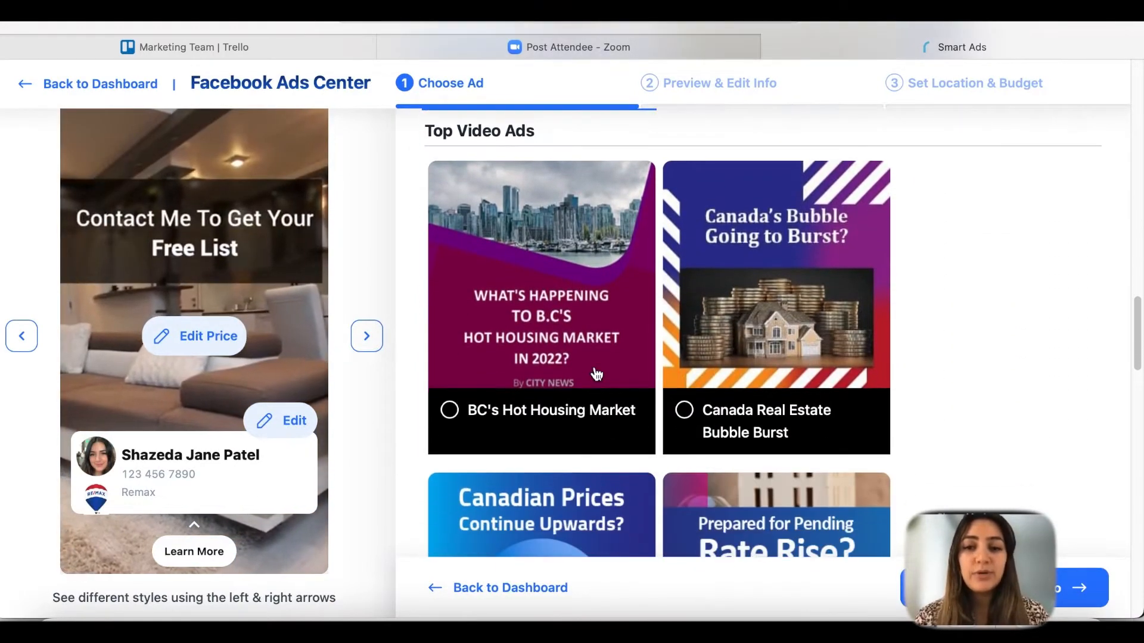
{"action": "left_click", "coordinate": [571, 251]}
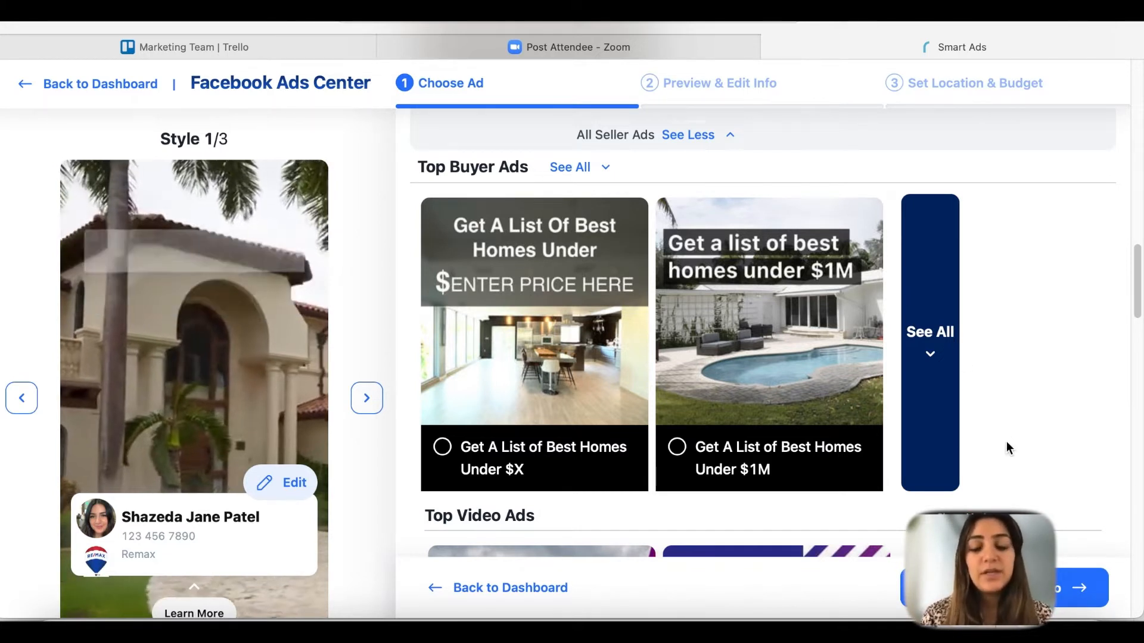
{"action": "scroll", "coordinate": [1043, 439], "scroll_direction": "down", "scroll_amount": 2}
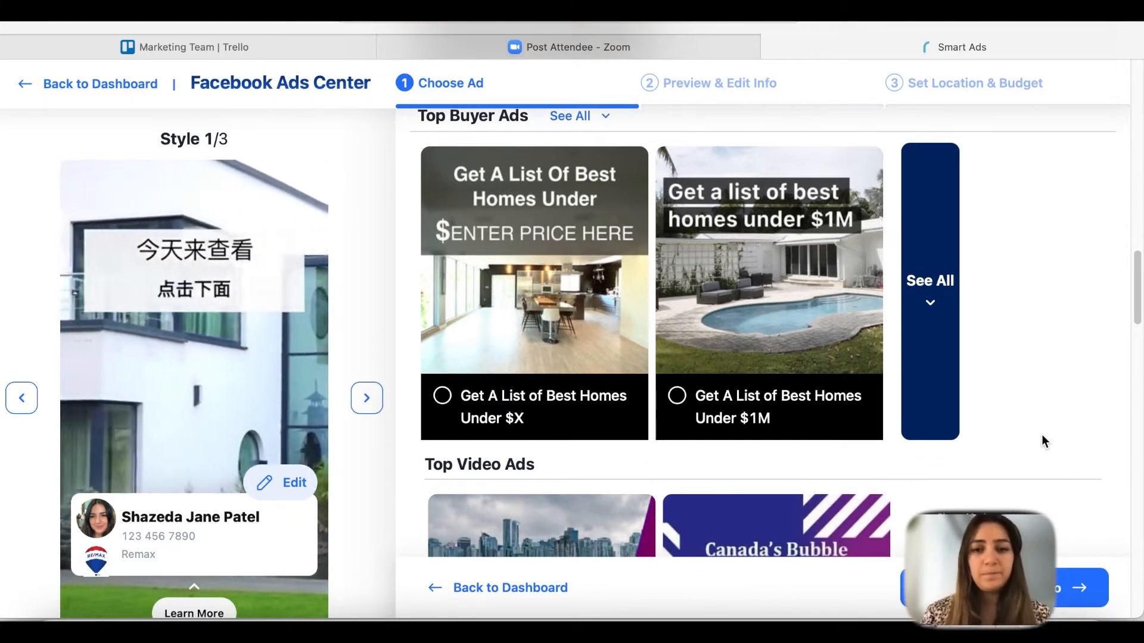
{"action": "scroll", "coordinate": [1042, 436], "scroll_direction": "down", "scroll_amount": 5}
{"action": "scroll", "coordinate": [1042, 436], "scroll_direction": "down", "scroll_amount": 3}
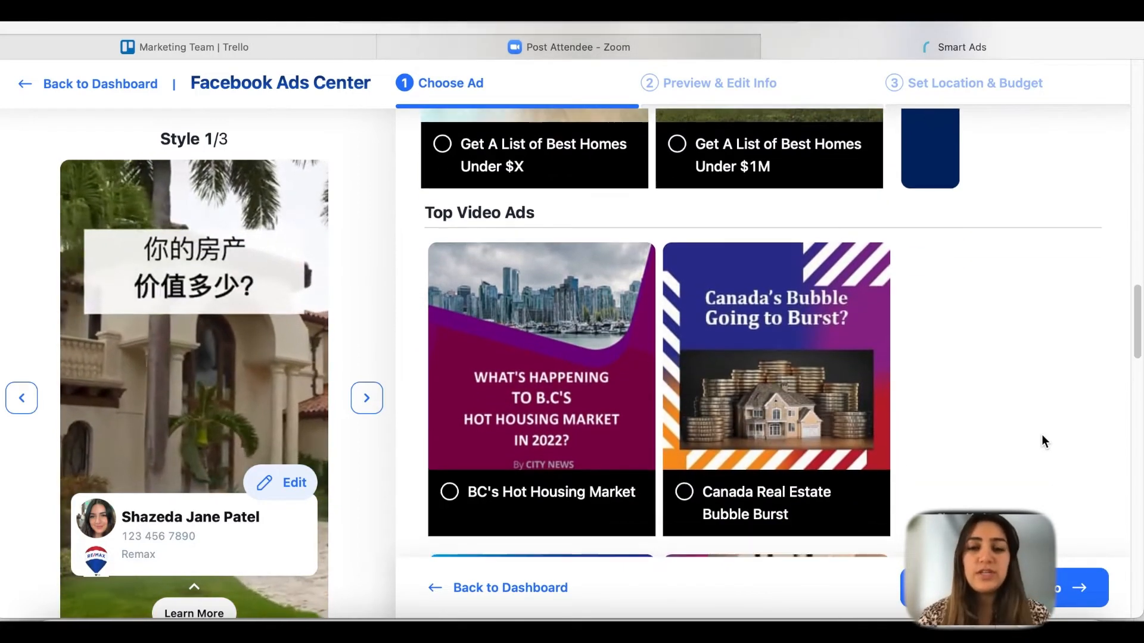
{"action": "left_click", "coordinate": [486, 351]}
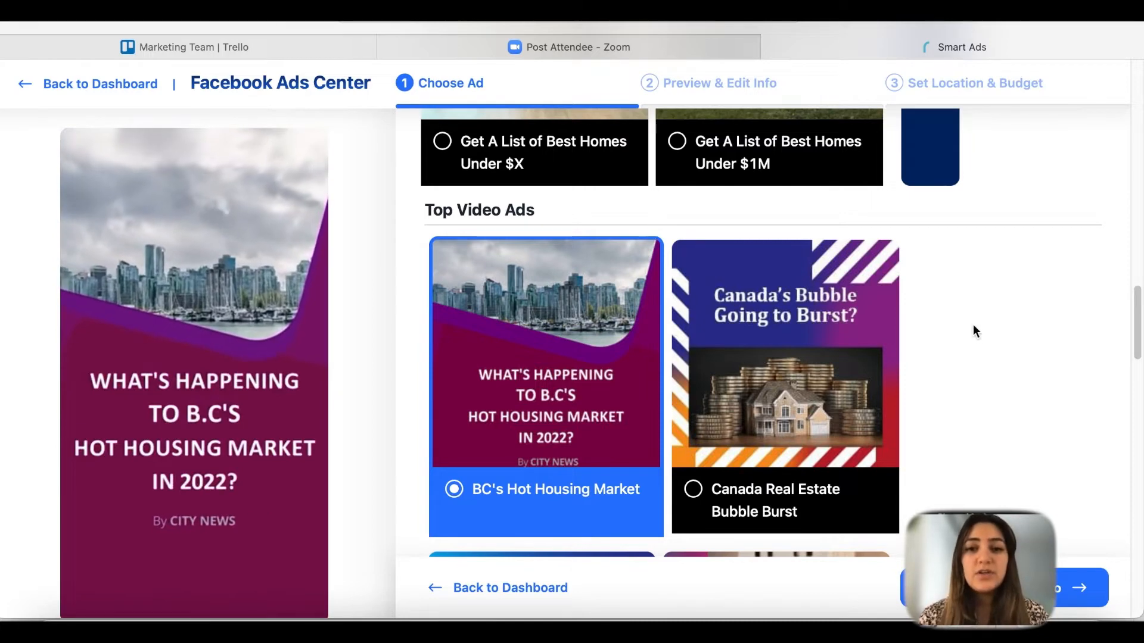
Look through the remaining Top Video Ads and select the Should Buy Or Sell First ad.
{"action": "scroll", "coordinate": [974, 337], "scroll_direction": "down", "scroll_amount": 1}
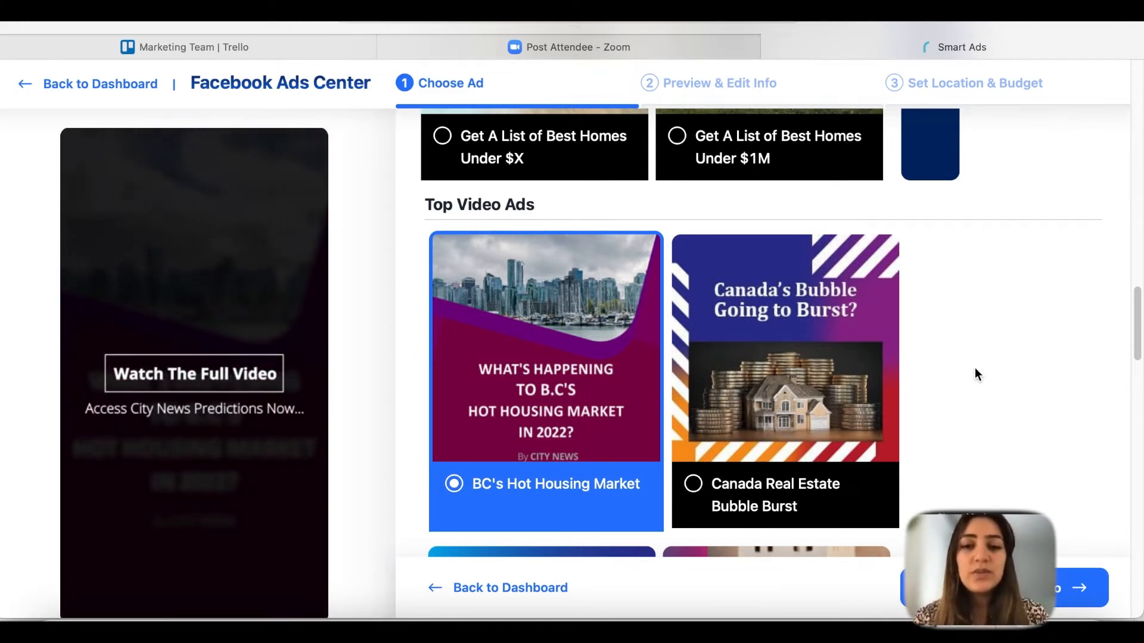
{"action": "scroll", "coordinate": [975, 382], "scroll_direction": "down", "scroll_amount": 2}
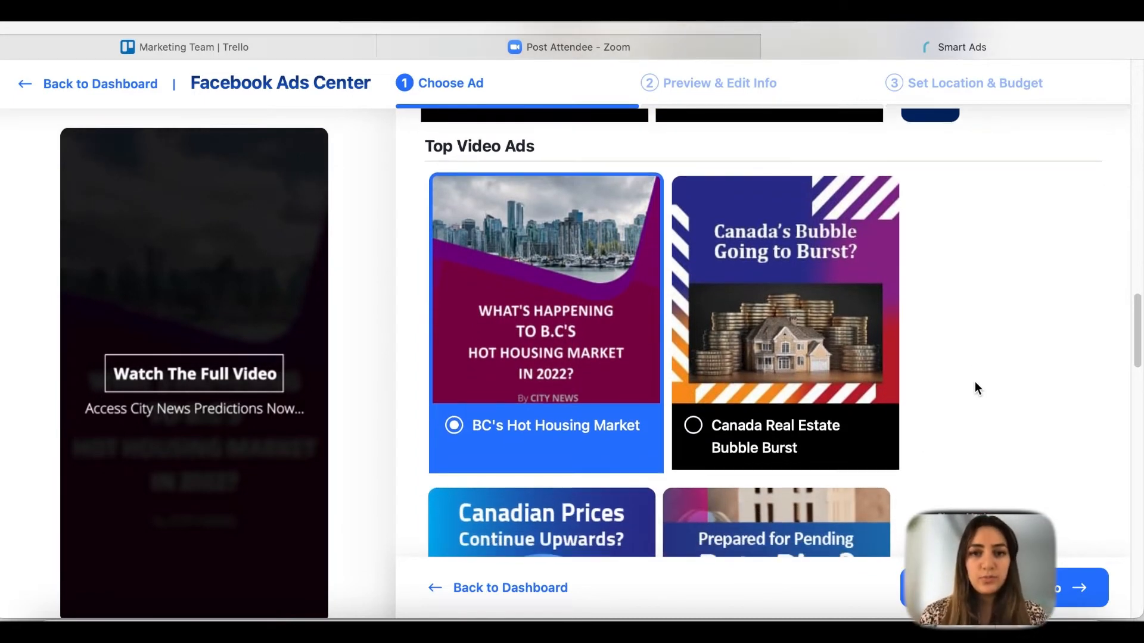
{"action": "scroll", "coordinate": [975, 383], "scroll_direction": "down", "scroll_amount": 4}
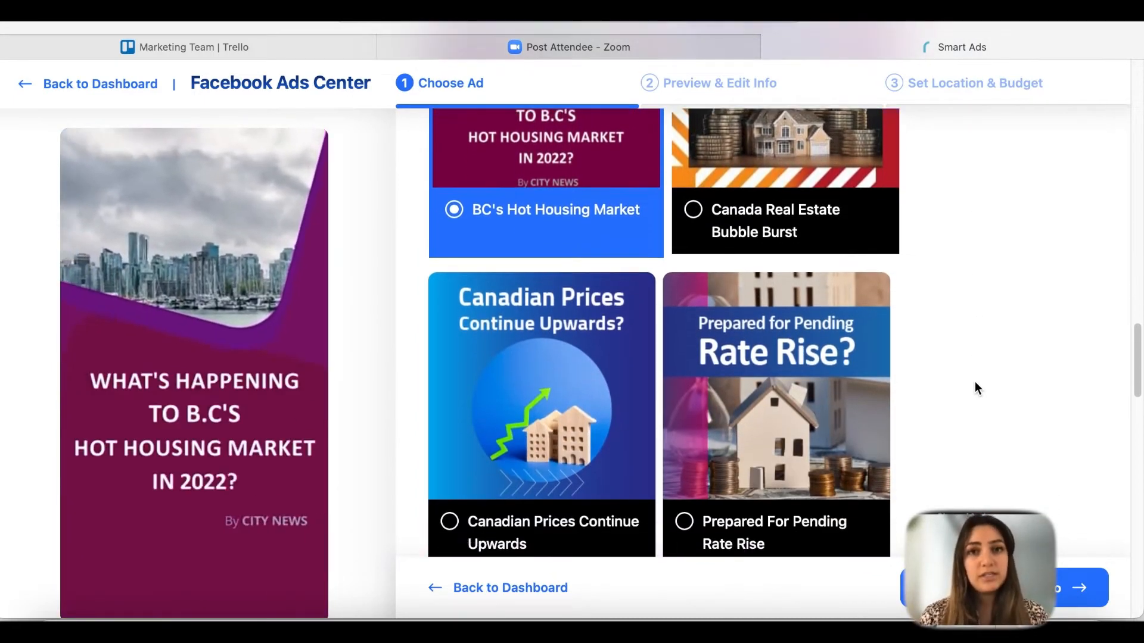
{"action": "scroll", "coordinate": [974, 383], "scroll_direction": "down", "scroll_amount": 10}
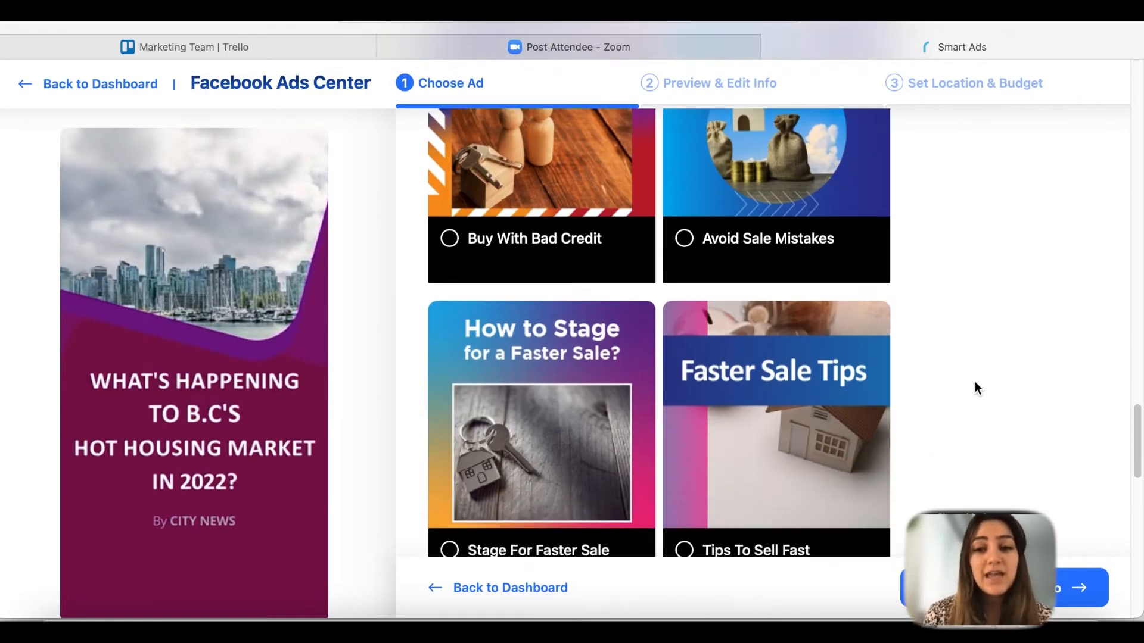
{"action": "scroll", "coordinate": [975, 383], "scroll_direction": "down", "scroll_amount": 9}
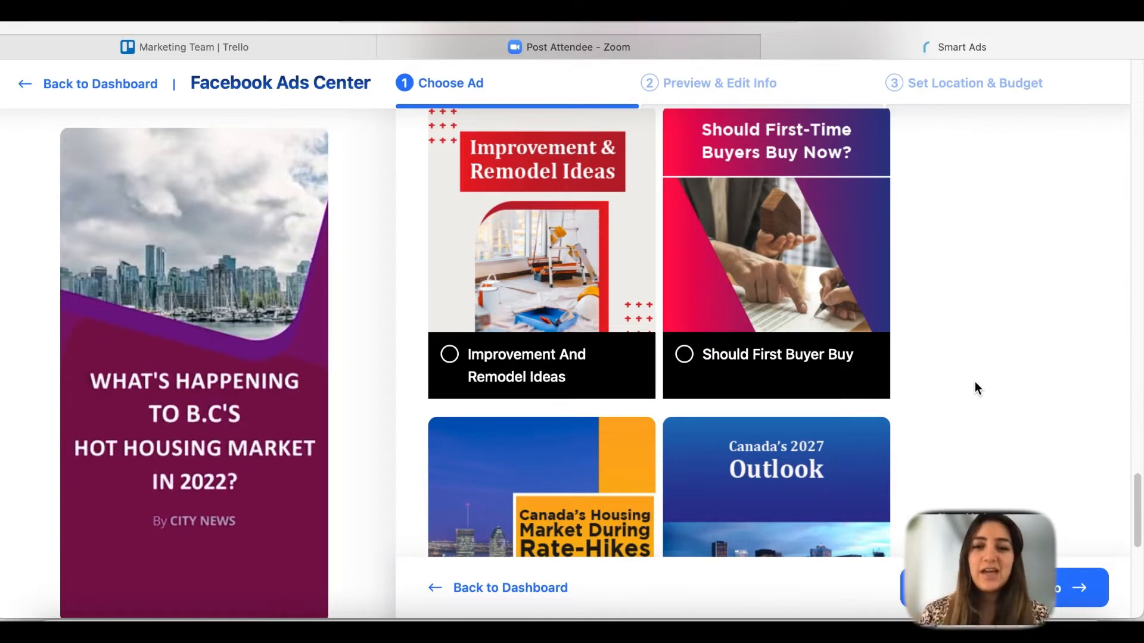
{"action": "scroll", "coordinate": [974, 388], "scroll_direction": "down", "scroll_amount": 9}
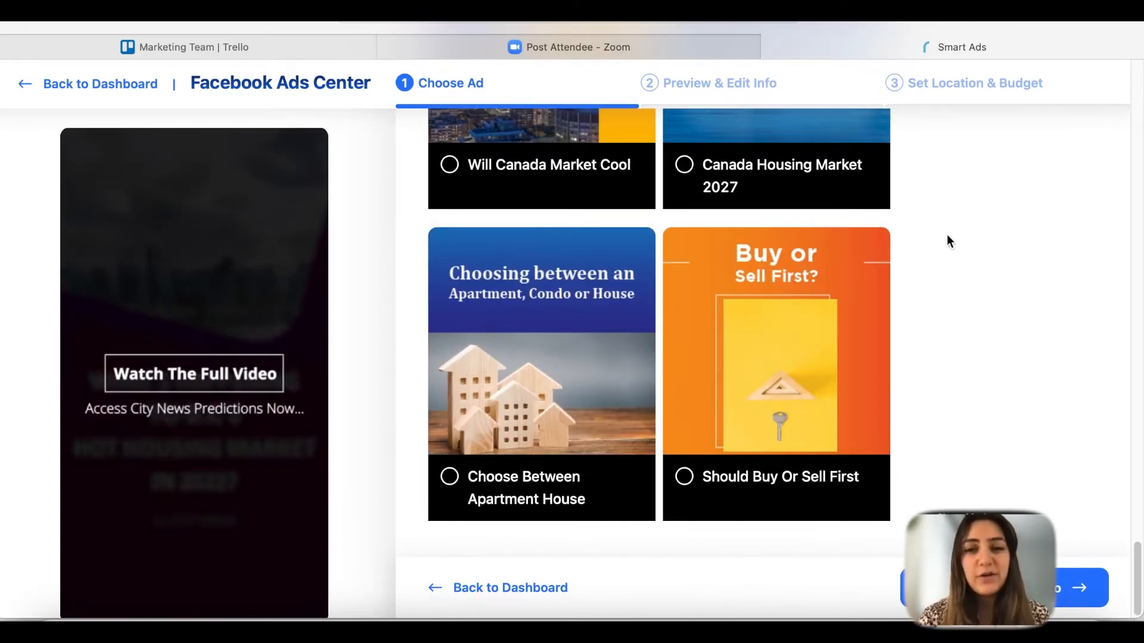
{"action": "scroll", "coordinate": [949, 239], "scroll_direction": "up", "scroll_amount": 3}
{"action": "scroll", "coordinate": [949, 238], "scroll_direction": "down", "scroll_amount": 3}
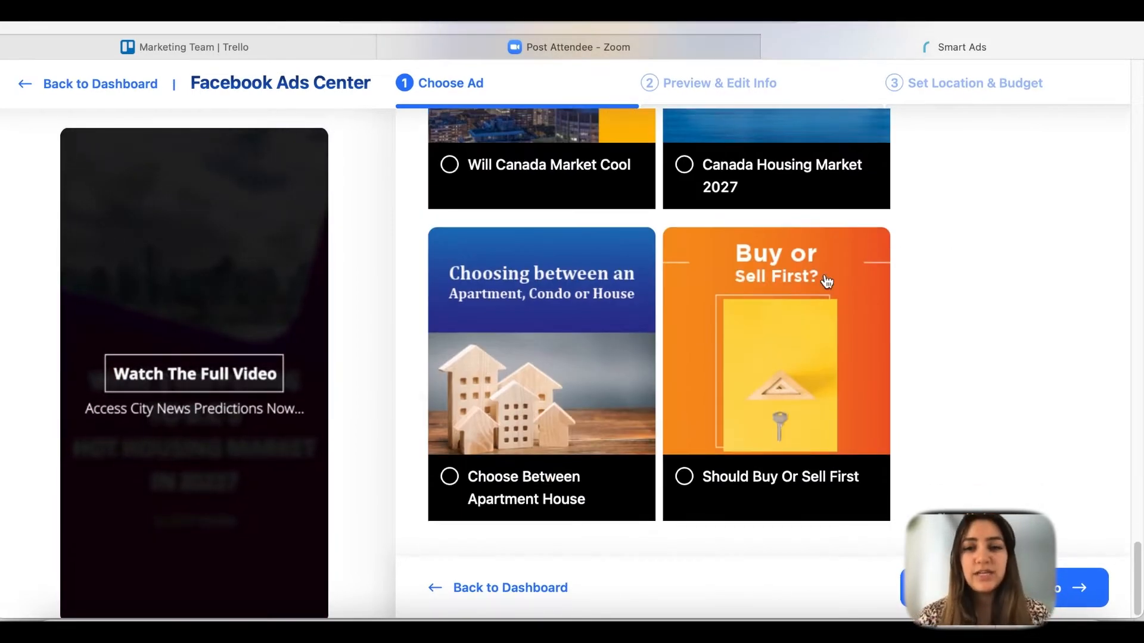
{"action": "left_click", "coordinate": [827, 281]}
{"action": "scroll", "coordinate": [916, 209], "scroll_direction": "up", "scroll_amount": 2}
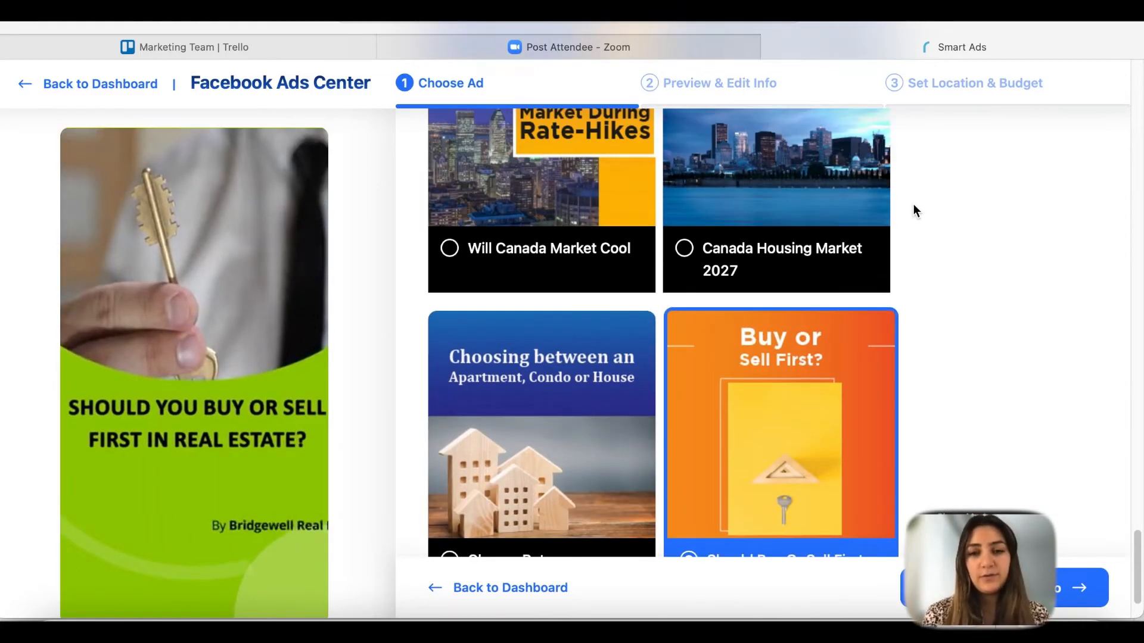
Advance the selected ad to Preview & Edit Info and read the notice about email and SMS lead follow-up.
{"action": "scroll", "coordinate": [916, 210], "scroll_direction": "up", "scroll_amount": 20}
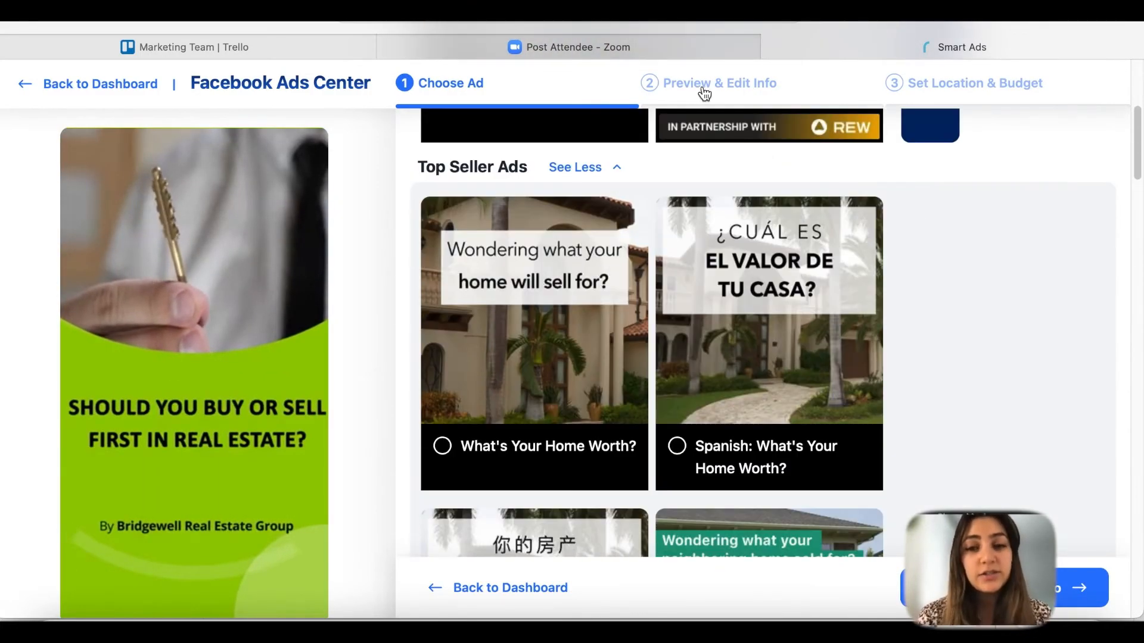
{"action": "left_click", "coordinate": [706, 86]}
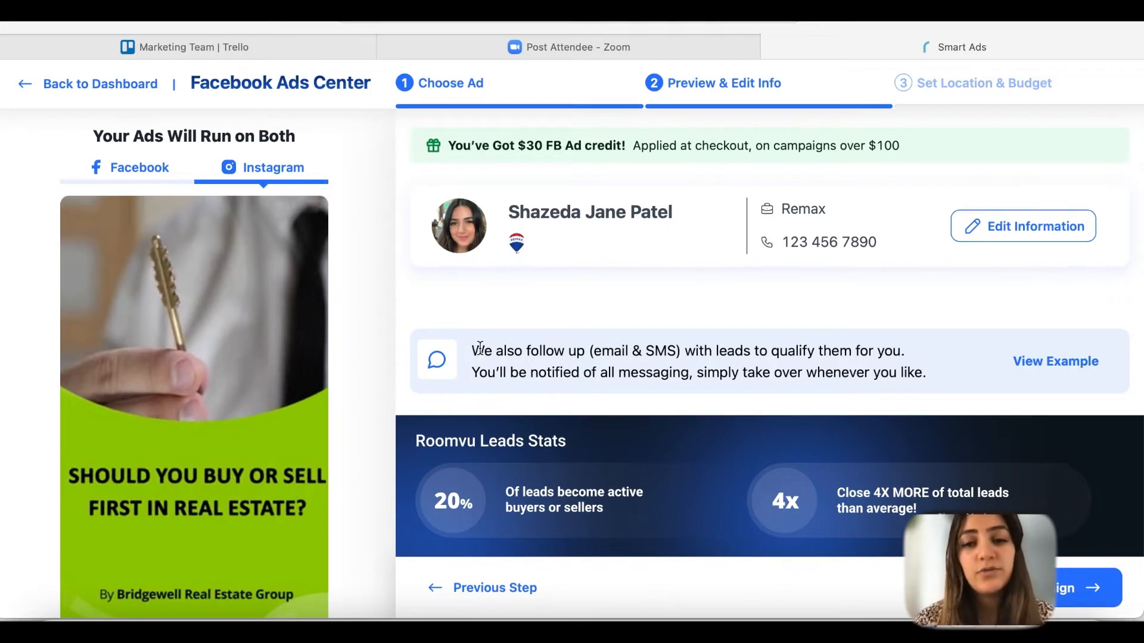
{"action": "left_click_drag", "start_coordinate": [480, 350], "coordinate": [879, 365]}
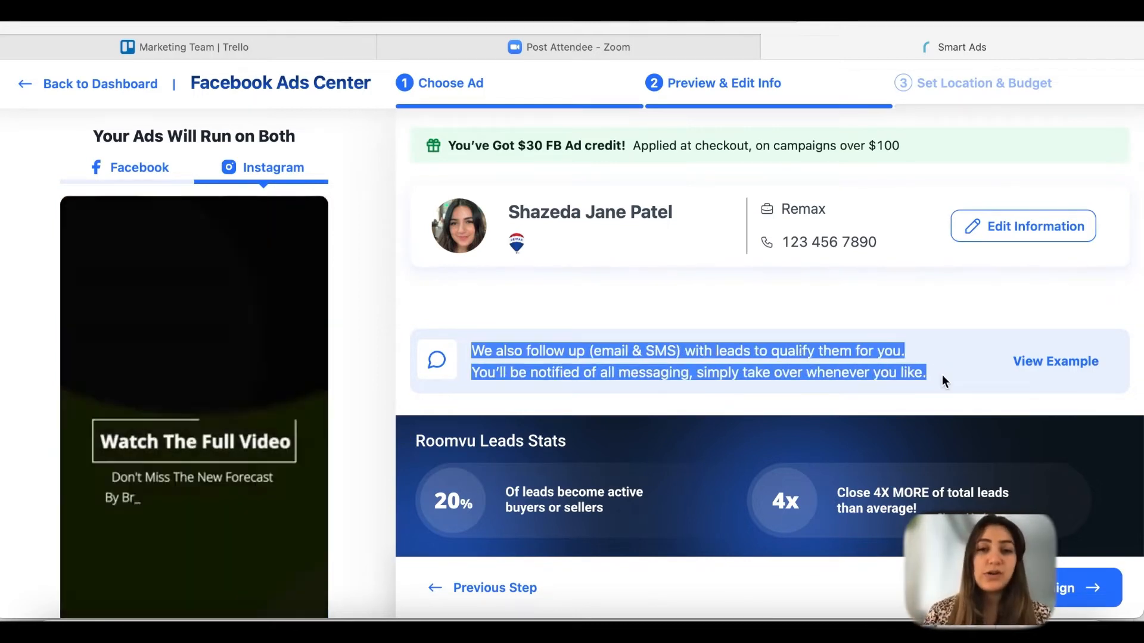
{"action": "left_click", "coordinate": [941, 382]}
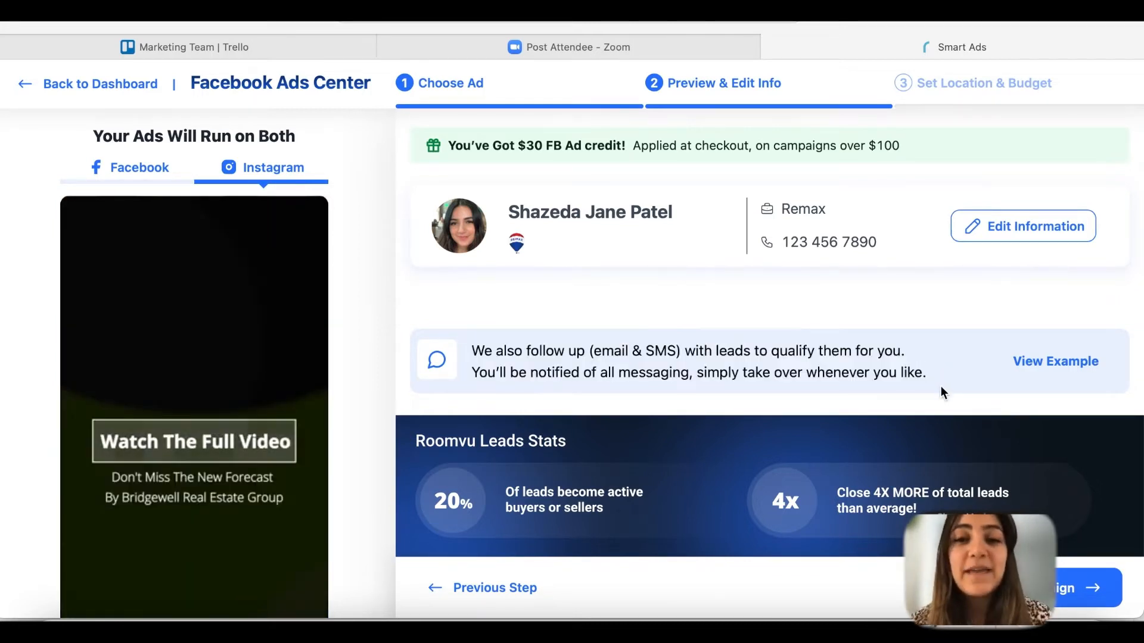
{"action": "scroll", "coordinate": [888, 416], "scroll_direction": "down", "scroll_amount": 1}
{"action": "scroll", "coordinate": [888, 416], "scroll_direction": "up", "scroll_amount": 1}
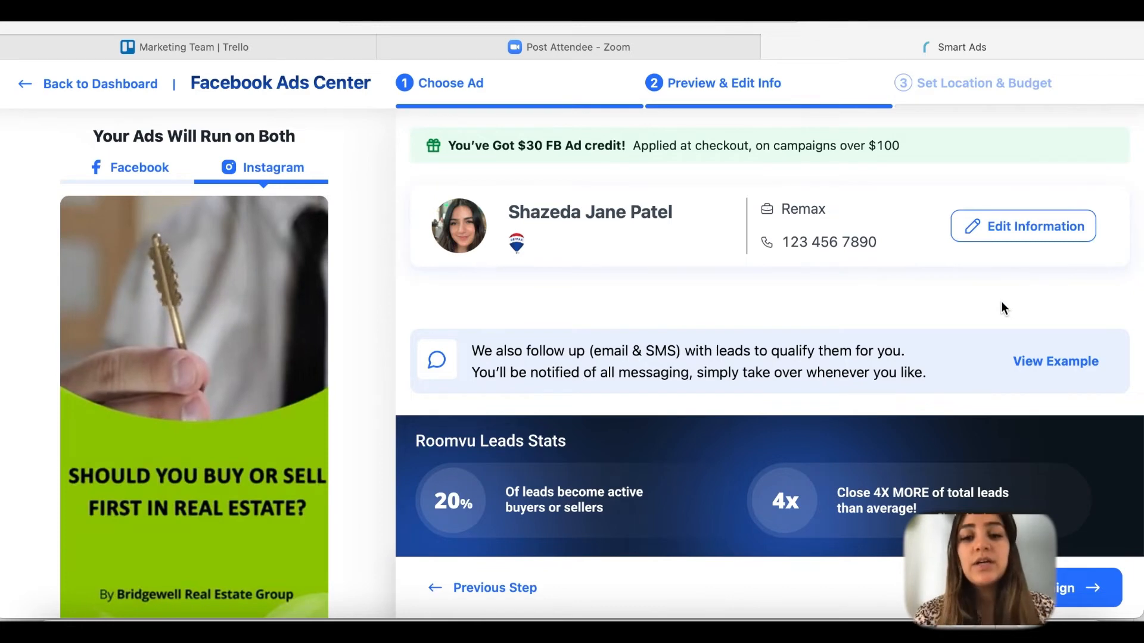
Proceed to Set Location & Budget and review the target location and the weekly and monthly budget options.
{"action": "left_click", "coordinate": [963, 88]}
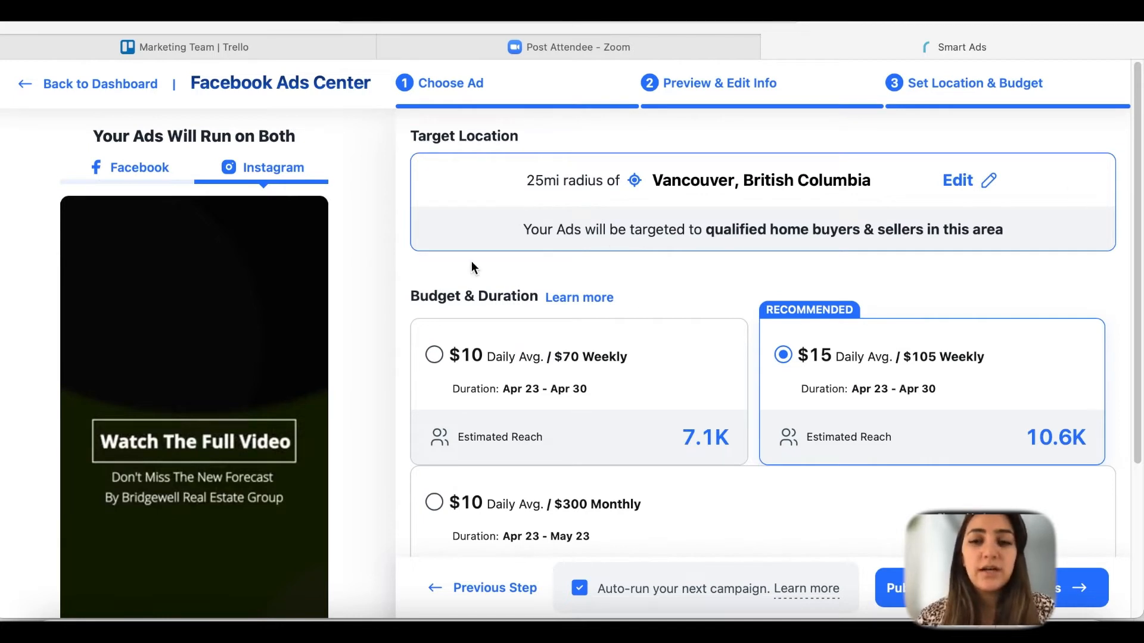
{"action": "scroll", "coordinate": [714, 252], "scroll_direction": "down", "scroll_amount": 2}
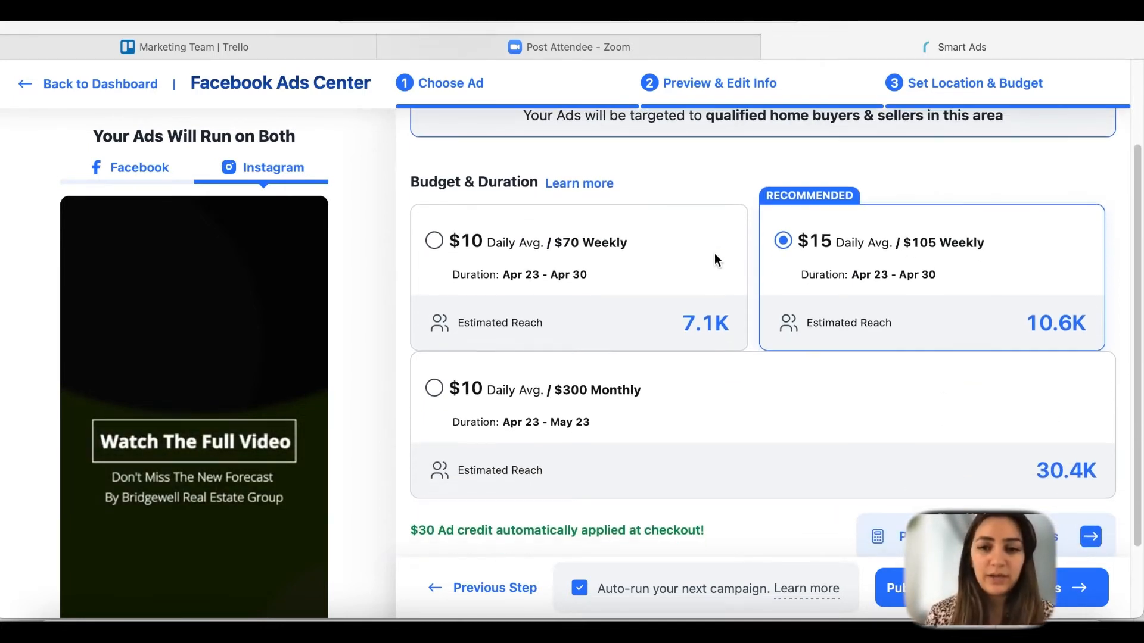
{"action": "scroll", "coordinate": [886, 427], "scroll_direction": "down", "scroll_amount": 1}
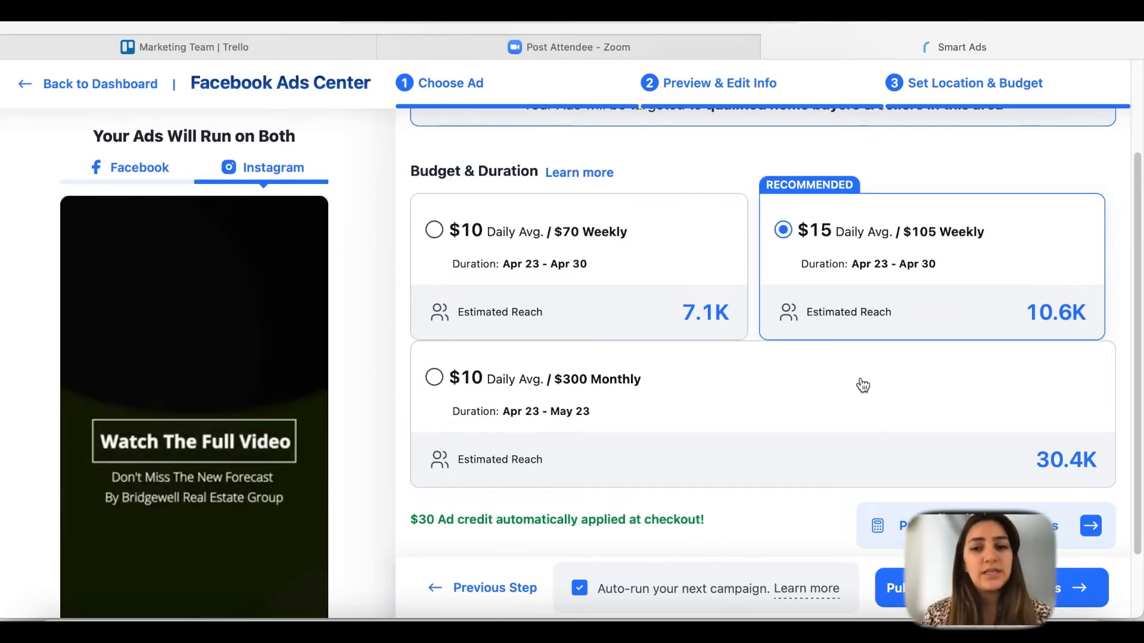
{"action": "scroll", "coordinate": [861, 384], "scroll_direction": "down", "scroll_amount": 1}
{"action": "scroll", "coordinate": [778, 286], "scroll_direction": "down", "scroll_amount": 2}
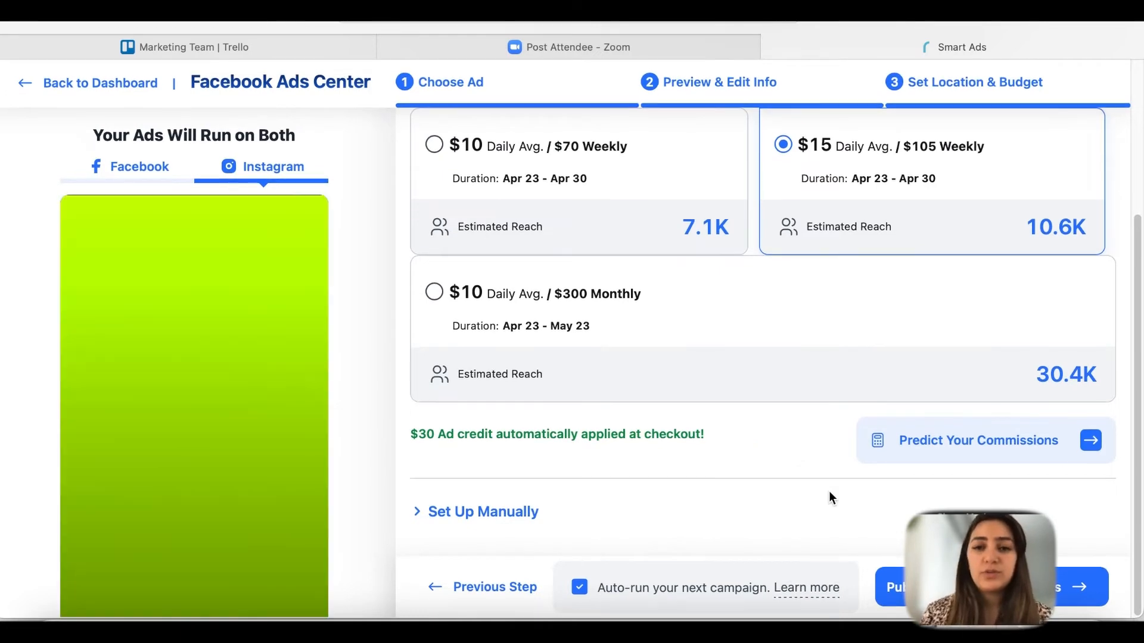
Open the campaign's payment form to view the order breakdown, and close it without purchasing.
{"action": "left_click", "coordinate": [516, 522]}
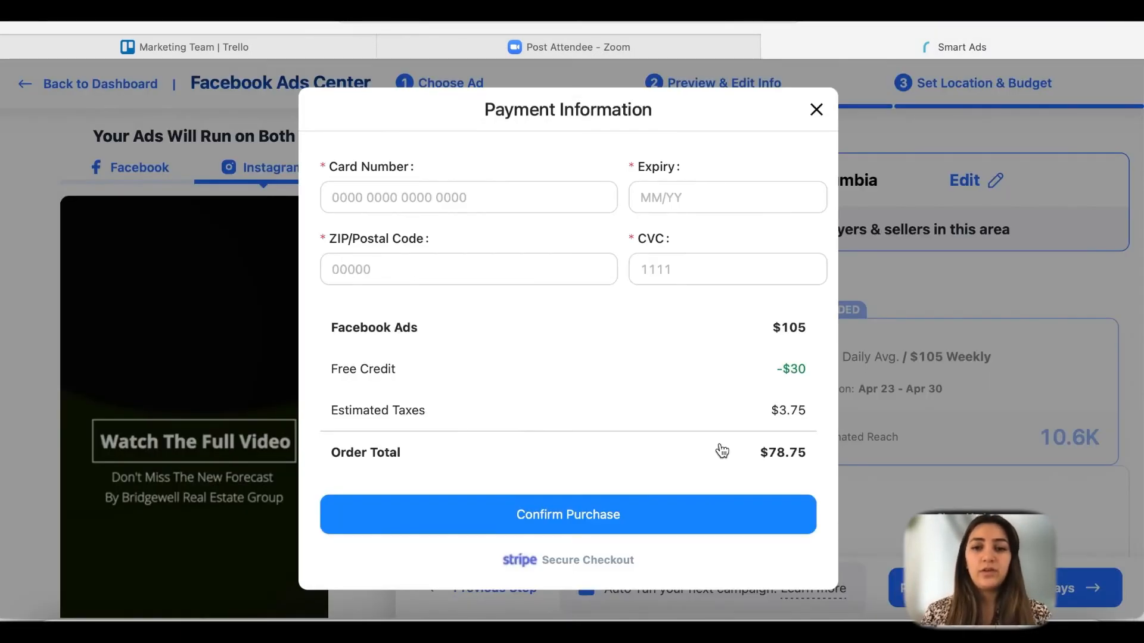
{"action": "left_click", "coordinate": [817, 110]}
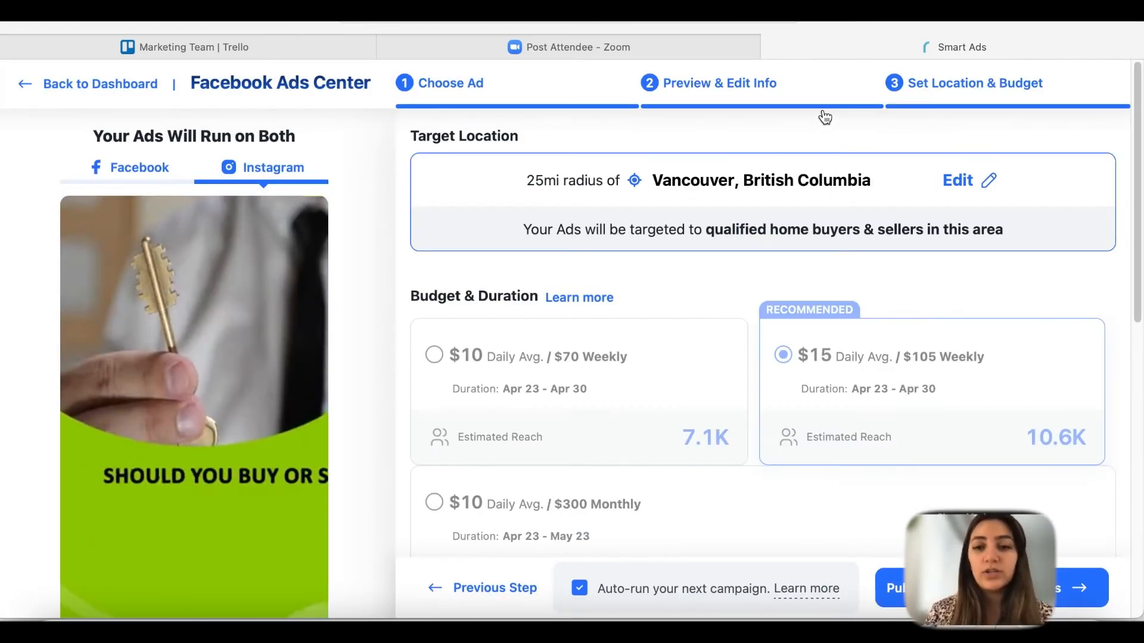
Return to the agent dashboard and open Leads Management to view the leads tracker.
{"action": "scroll", "coordinate": [738, 318], "scroll_direction": "down", "scroll_amount": 3}
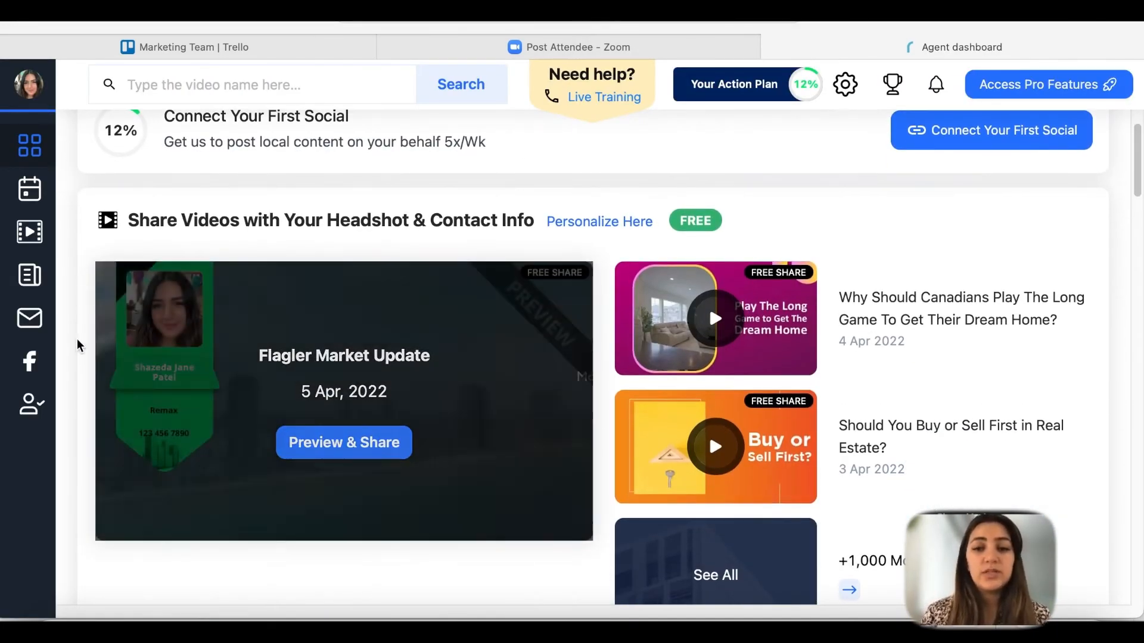
{"action": "mouse_move", "coordinate": [72, 321]}
{"action": "left_click", "coordinate": [90, 409]}
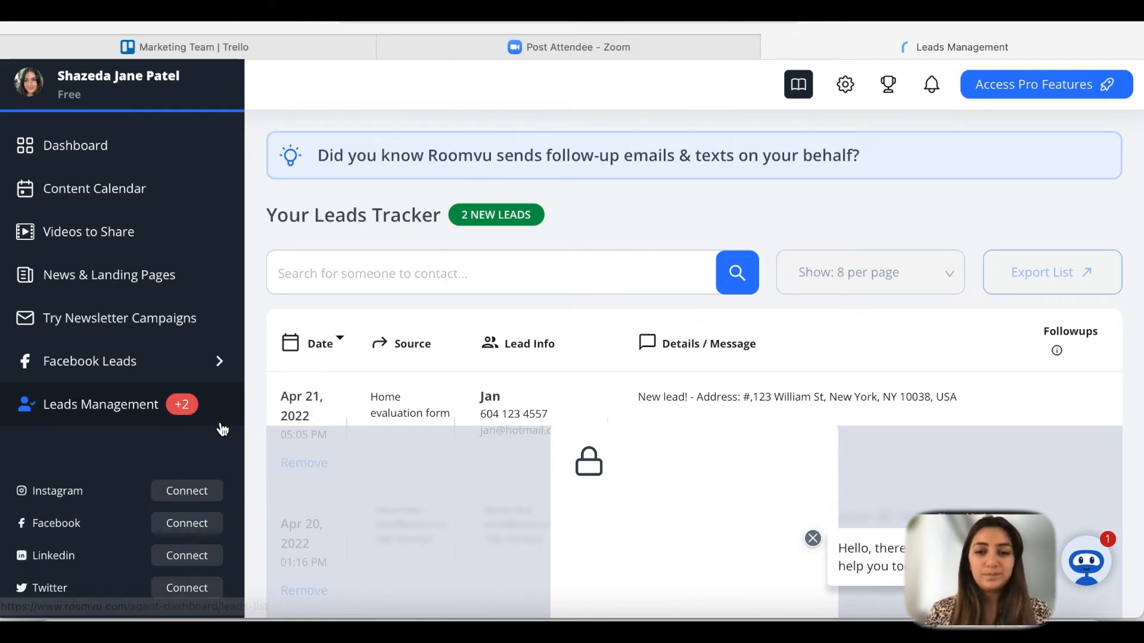
Open Post Analytics under Facebook Leads and examine the overview, the top performing post and the metrics for each post.
{"action": "mouse_move", "coordinate": [219, 365]}
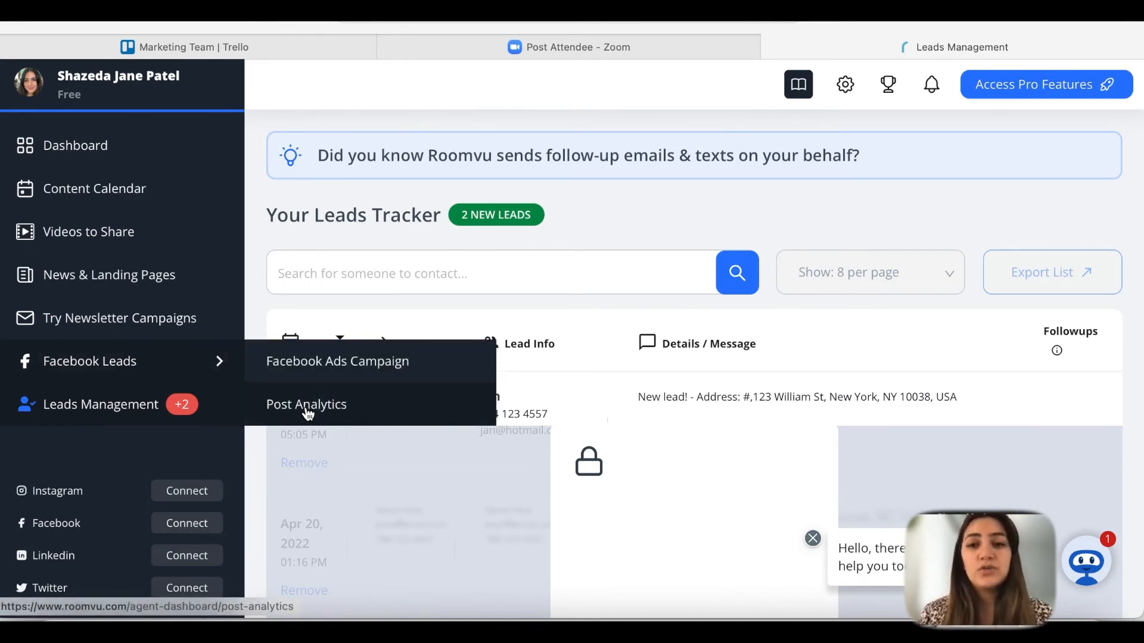
{"action": "left_click", "coordinate": [311, 407]}
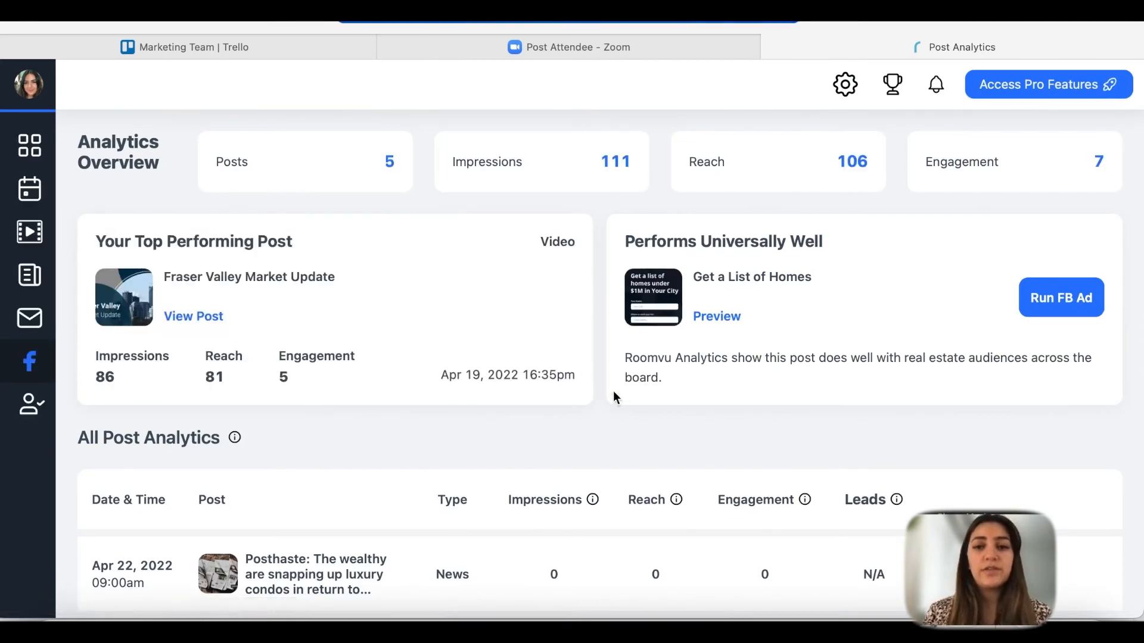
{"action": "scroll", "coordinate": [604, 441], "scroll_direction": "down", "scroll_amount": 1}
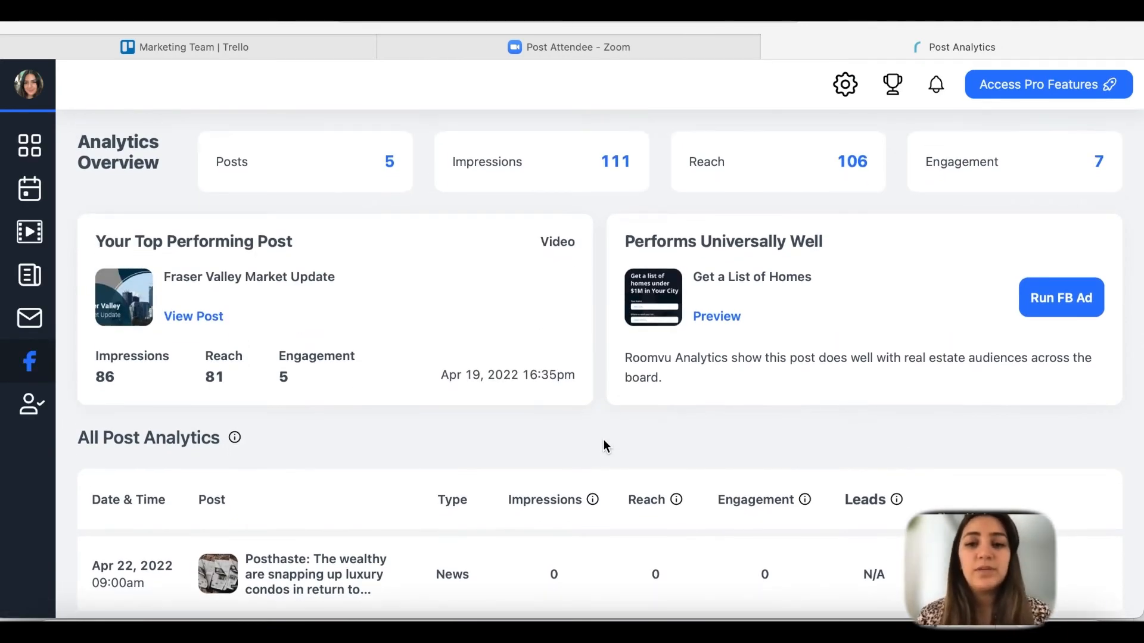
{"action": "scroll", "coordinate": [604, 441], "scroll_direction": "up", "scroll_amount": 1}
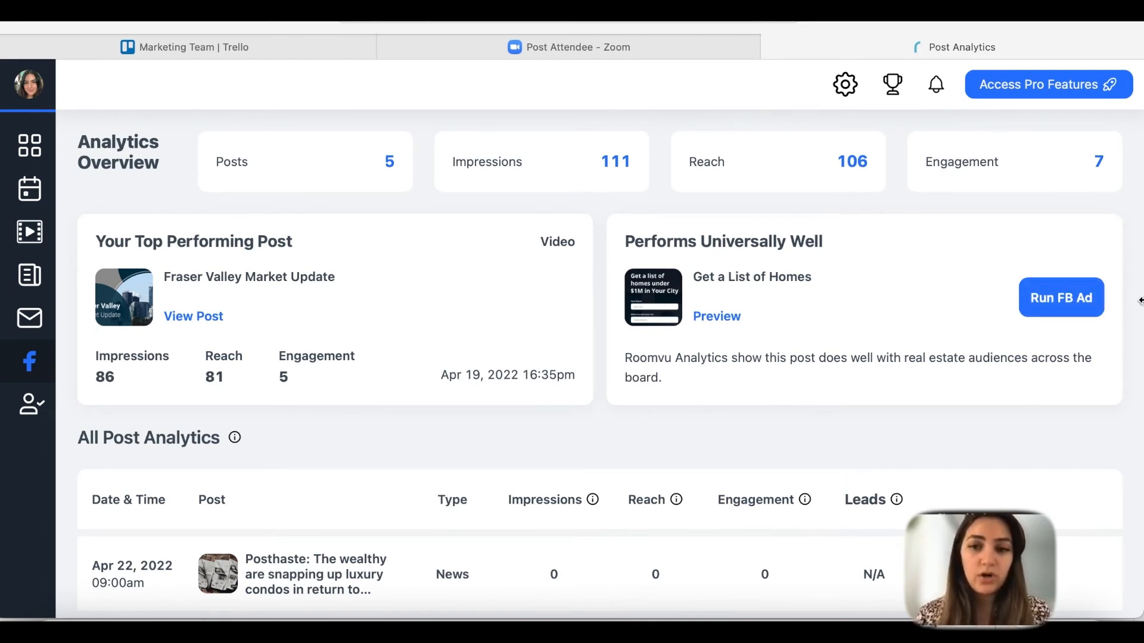
{"action": "scroll", "coordinate": [767, 411], "scroll_direction": "down", "scroll_amount": 2}
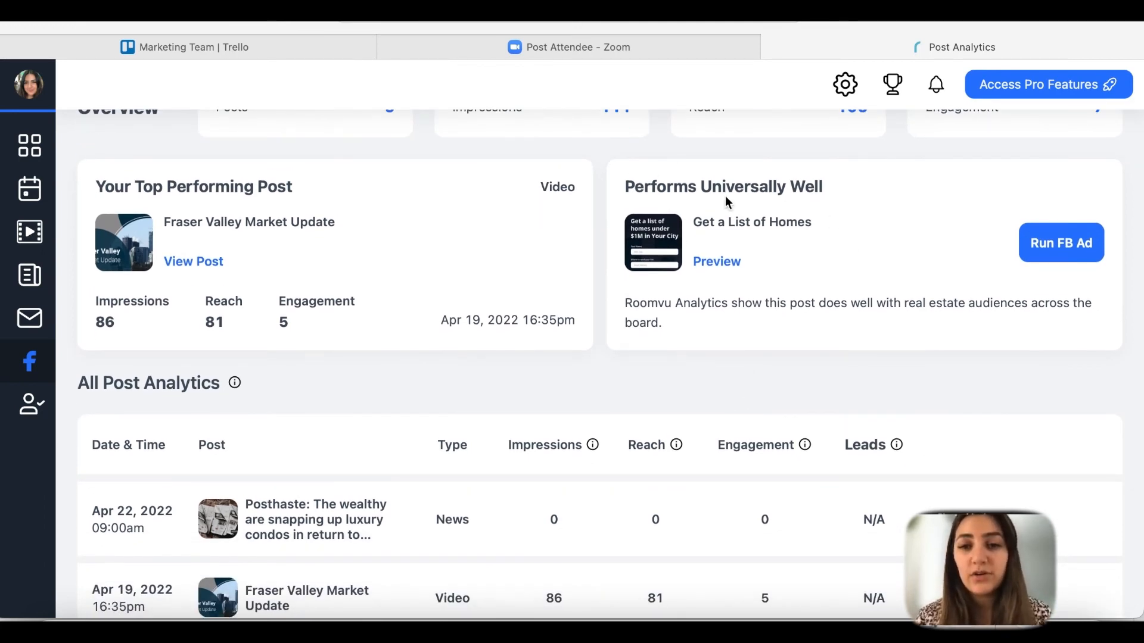
{"action": "scroll", "coordinate": [732, 391], "scroll_direction": "down", "scroll_amount": 1}
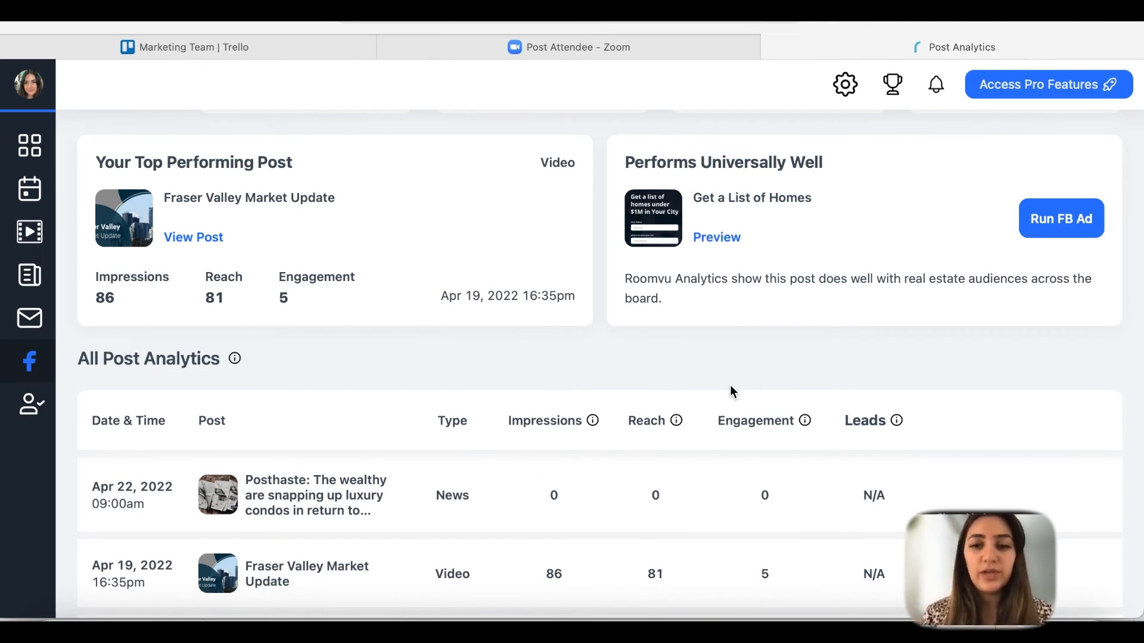
{"action": "scroll", "coordinate": [732, 390], "scroll_direction": "down", "scroll_amount": 3}
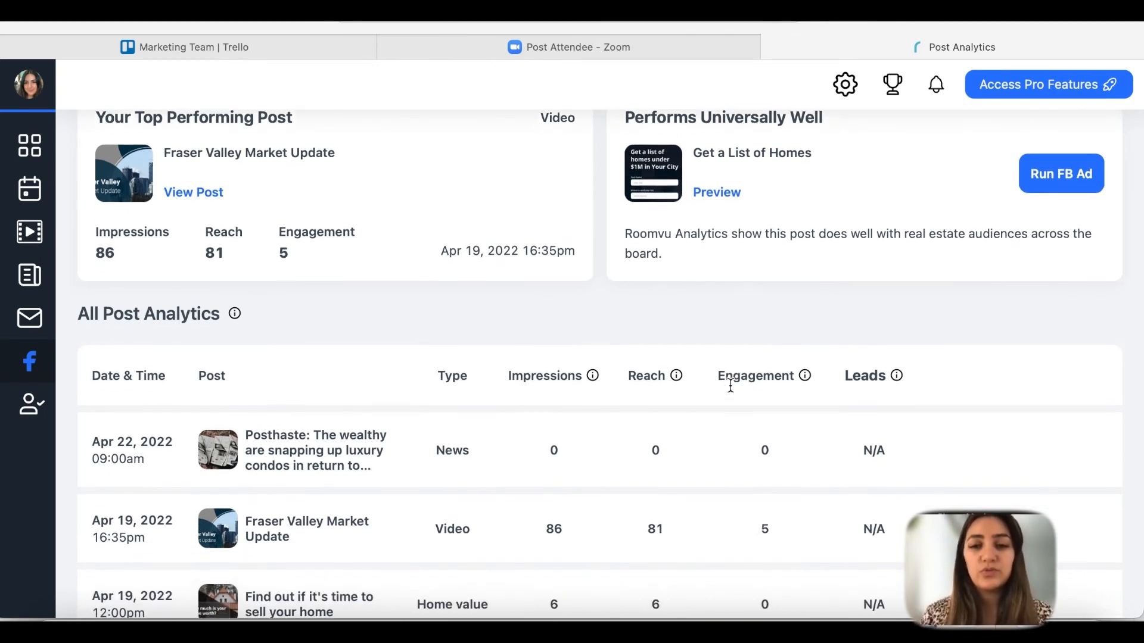
{"action": "scroll", "coordinate": [731, 388], "scroll_direction": "down", "scroll_amount": 8}
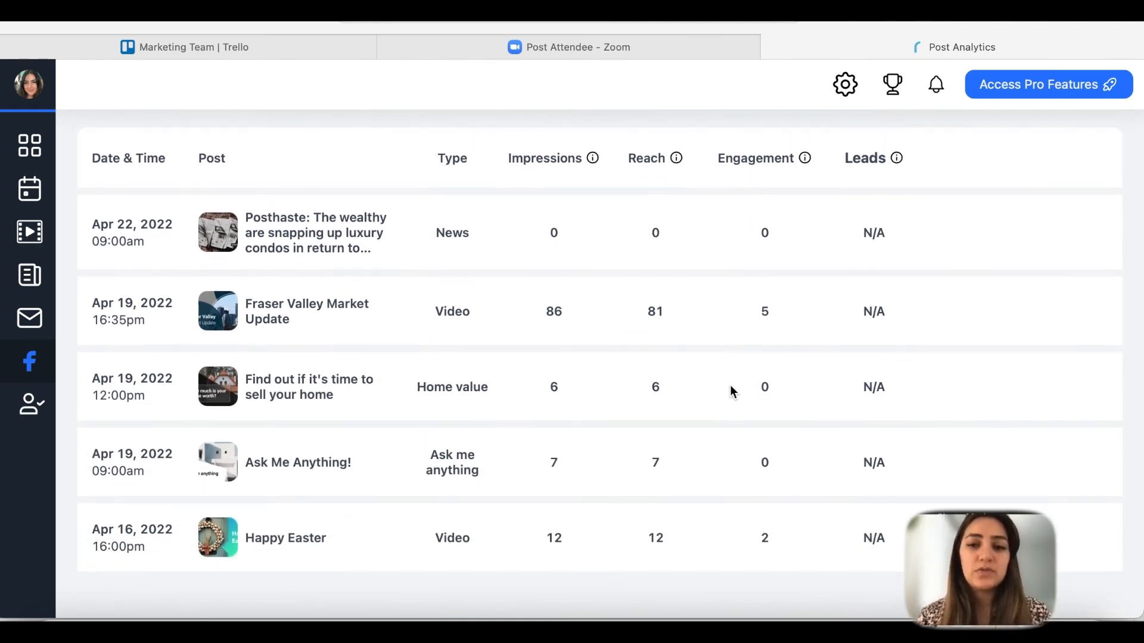
{"action": "scroll", "coordinate": [730, 386], "scroll_direction": "up", "scroll_amount": 1}
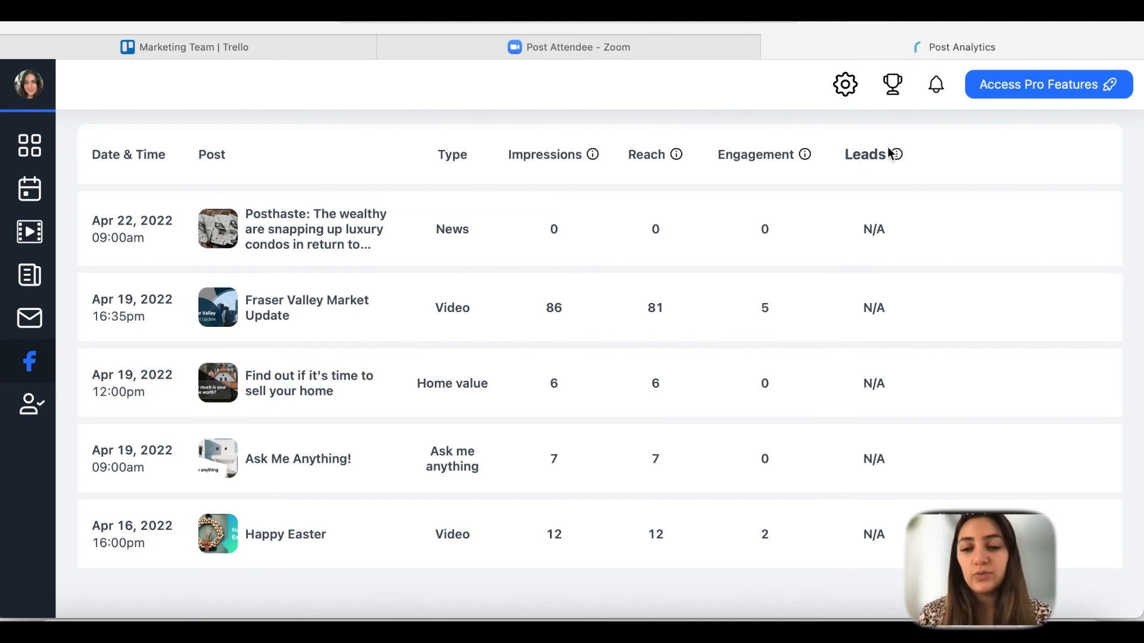
{"action": "scroll", "coordinate": [588, 425], "scroll_direction": "down", "scroll_amount": 3}
{"action": "scroll", "coordinate": [589, 425], "scroll_direction": "up", "scroll_amount": 10}
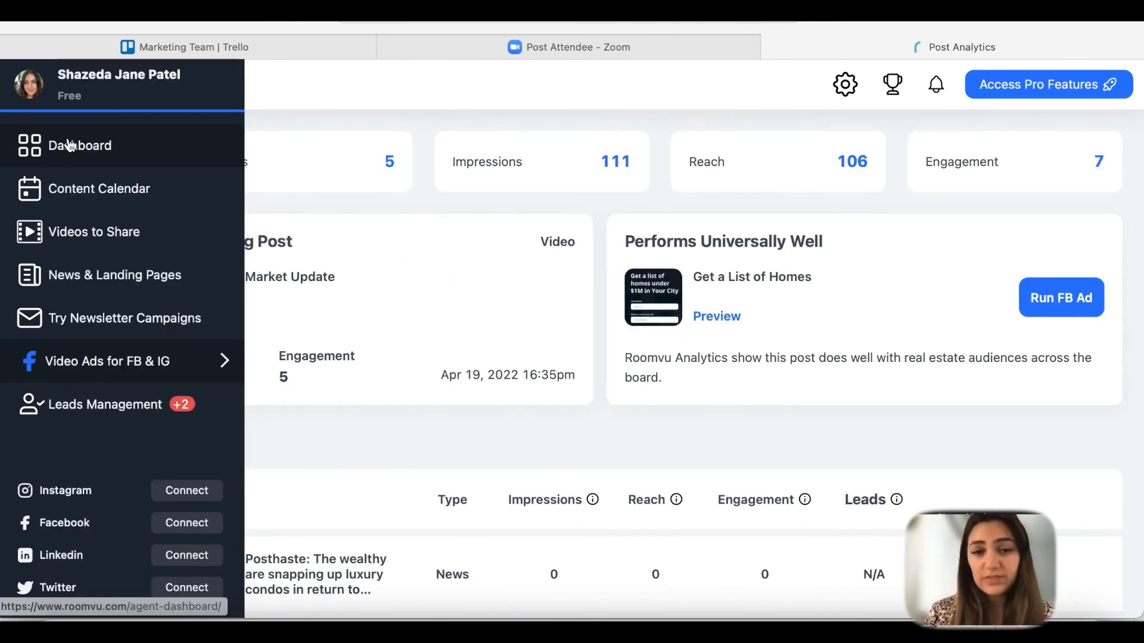
Go back to the agent dashboard and look over the shareable personalized videos.
{"action": "left_click", "coordinate": [69, 146]}
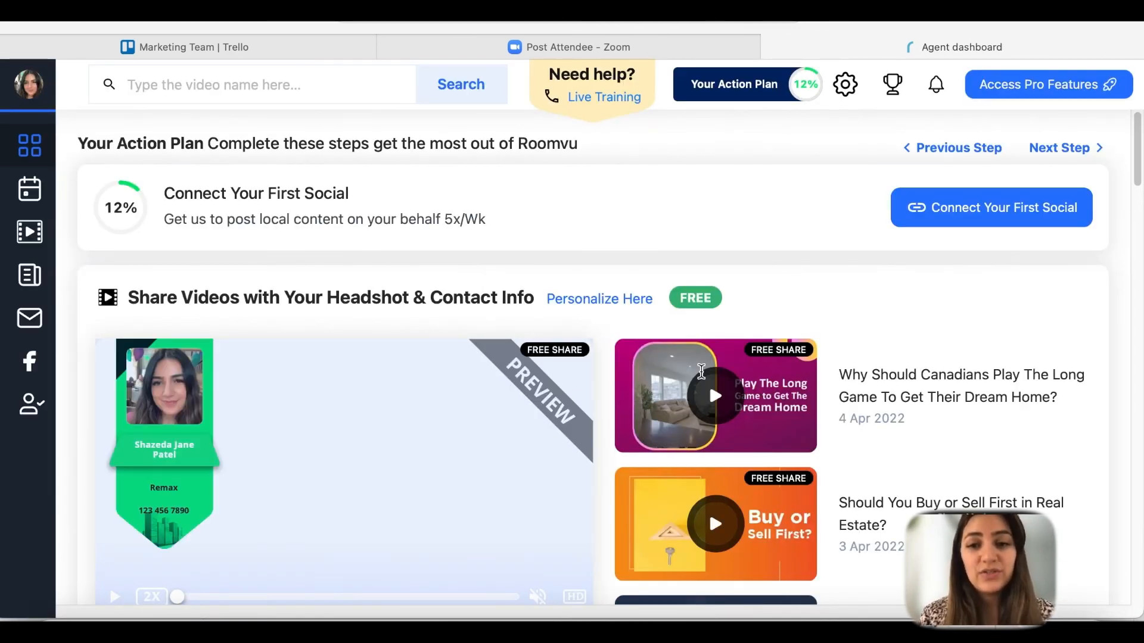
{"action": "scroll", "coordinate": [1018, 495], "scroll_direction": "down", "scroll_amount": 2}
{"action": "scroll", "coordinate": [1017, 493], "scroll_direction": "down", "scroll_amount": 2}
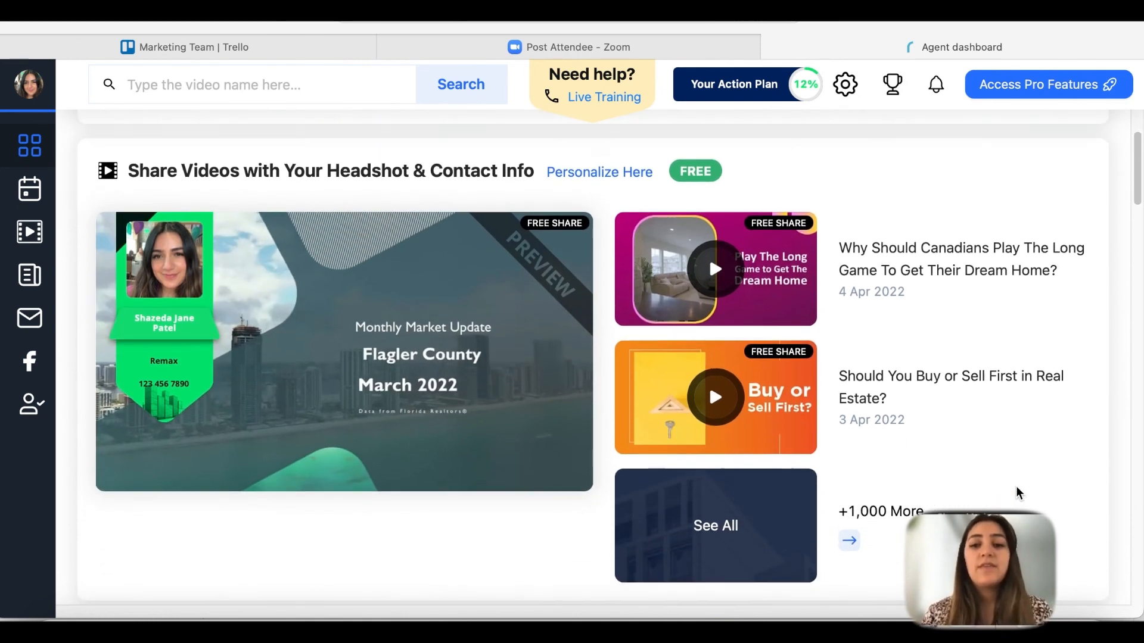